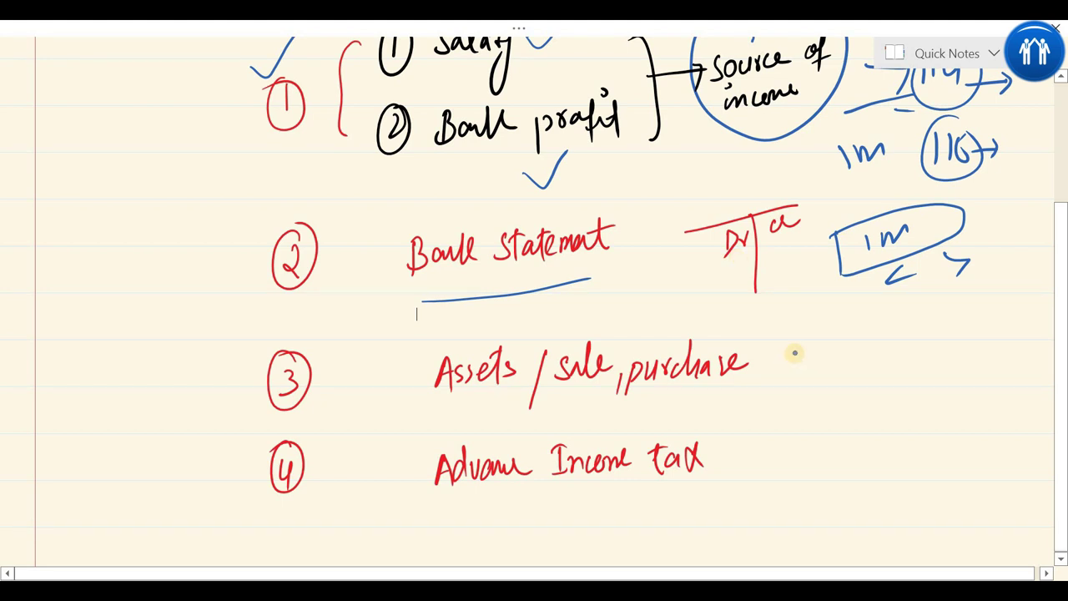
- Handwrite a bracketed cross after "Assets / sale, purchase" and add a tick mark beside it
left_click_drag(776, 350, 797, 384)
left_click_drag(797, 348, 774, 387)
left_click_drag(761, 345, 755, 375)
mouse_move(814, 349)
left_mouse_down()
mouse_move(819, 382)
mouse_move(905, 352)
left_mouse_up()
left_click_drag(838, 361, 891, 354)
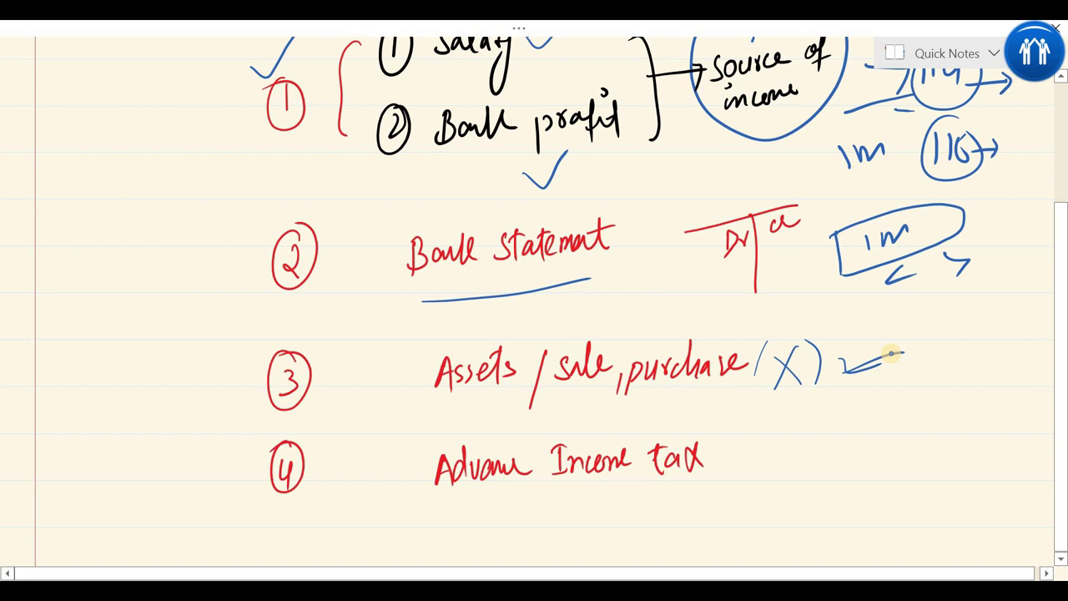
left_click_drag(768, 345, 771, 388)
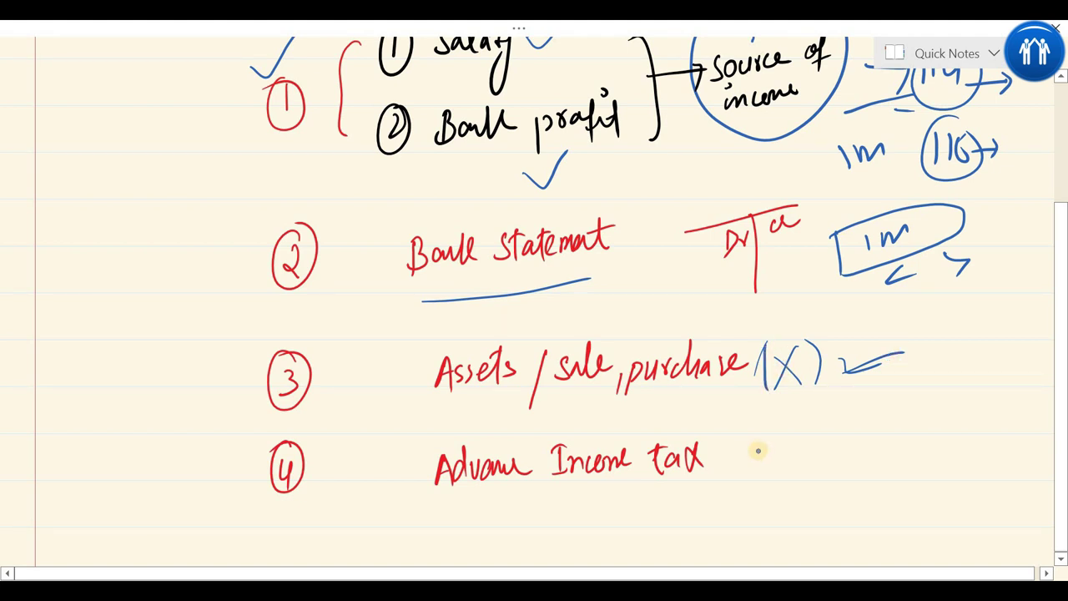
- Draw an arrow from "Advance Income tax" to a handwritten "Cert" note, plus a downward arrow from the "Source of income" circle
mouse_move(736, 457)
left_mouse_down()
mouse_move(776, 454)
mouse_move(777, 474)
left_mouse_up()
mouse_move(733, 130)
left_mouse_down()
mouse_move(717, 167)
mouse_move(736, 166)
left_mouse_up()
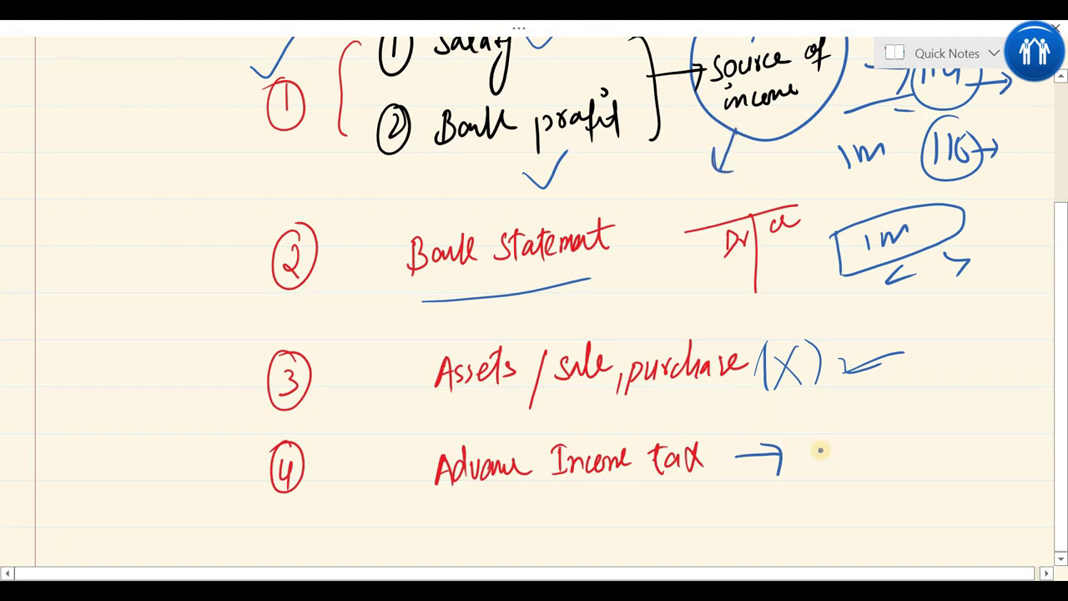
left_click_drag(816, 450, 850, 452)
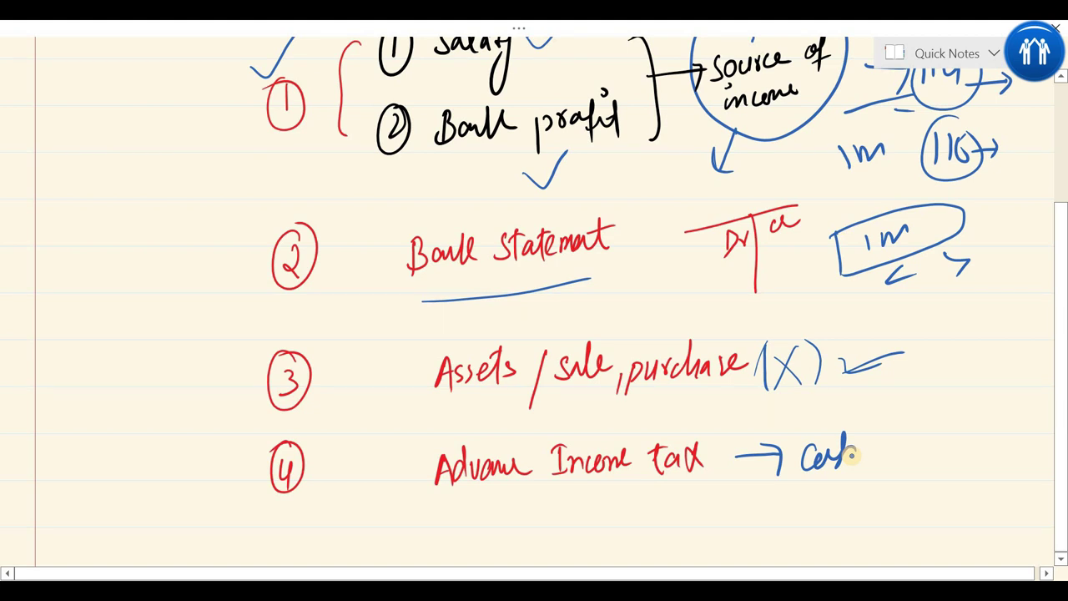
- Open the client's 2022 tax year workbook from the desktop in Excel, maximize it and show the Computation sheet
key("super+d")
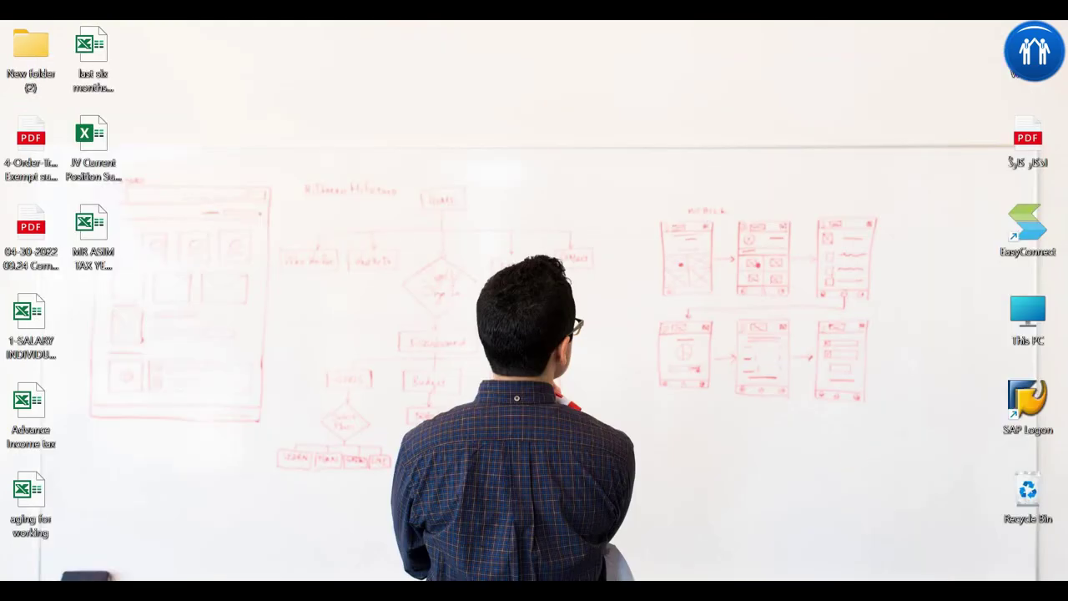
left_click(100, 240)
double_click(99, 242)
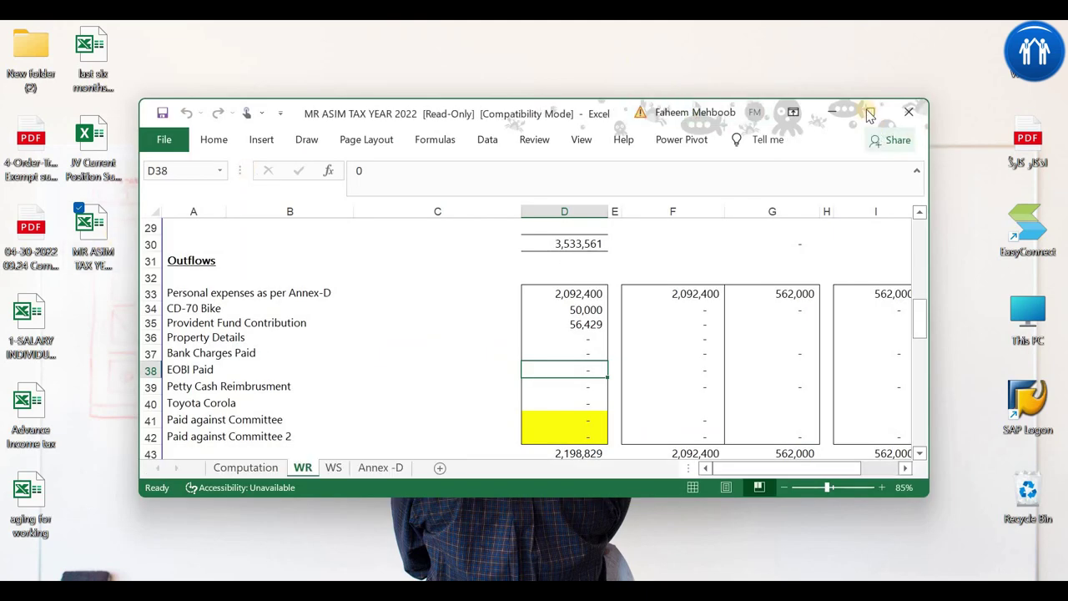
left_click(870, 113)
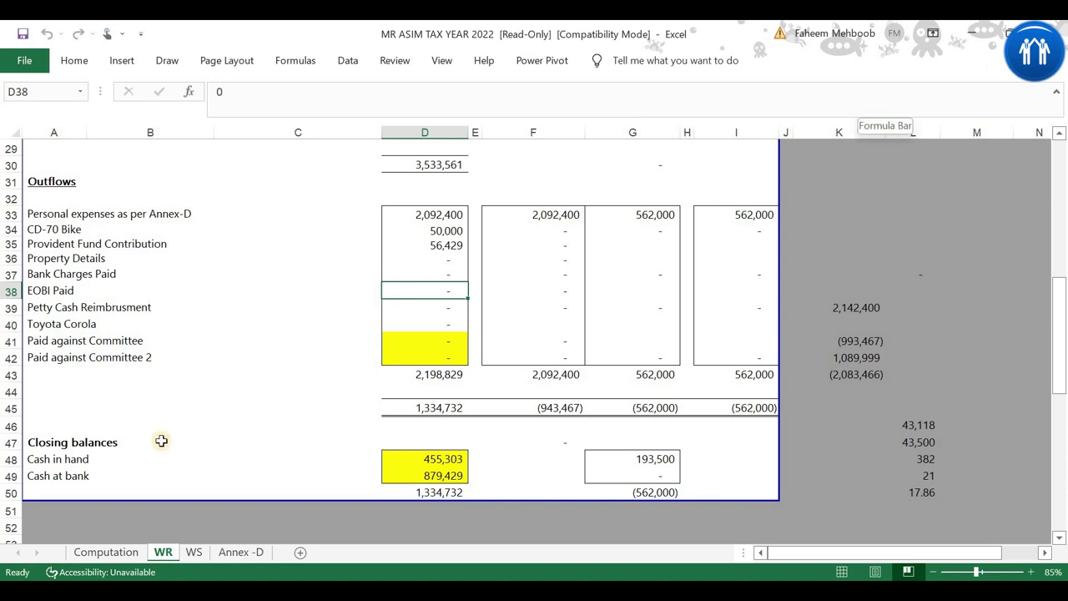
left_click(105, 552)
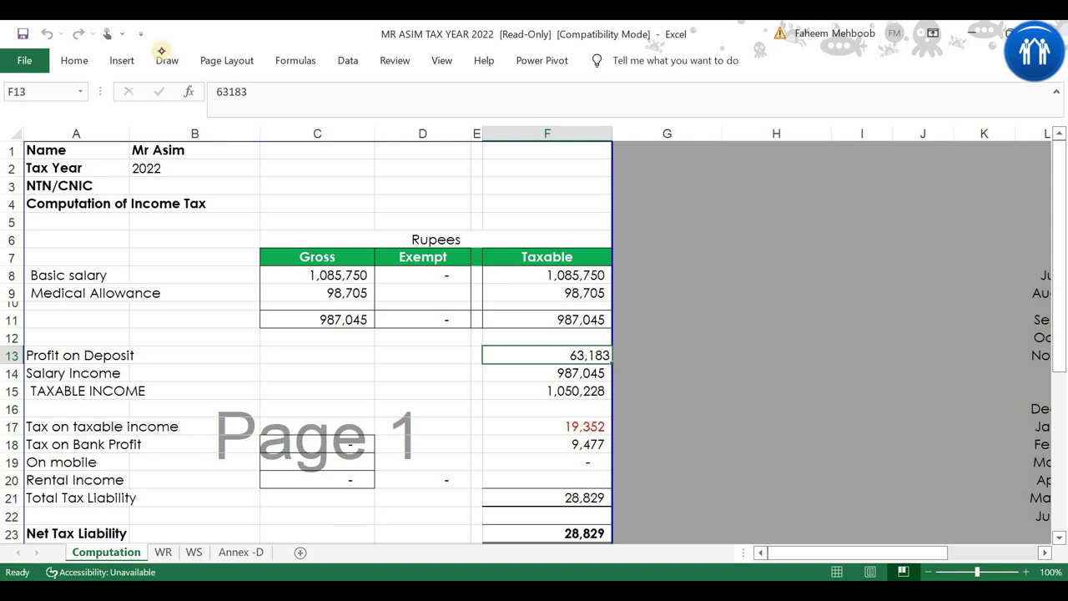
- With a blue pen, circle the Gross heading with the basic salary, the medical allowance and the gross total
left_click(167, 58)
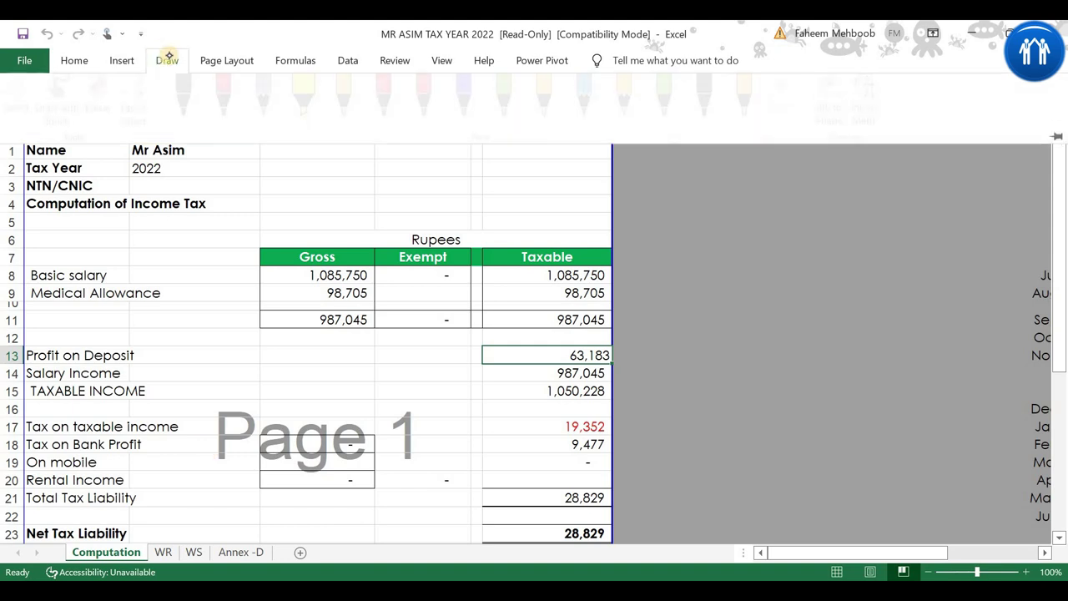
left_click(471, 100)
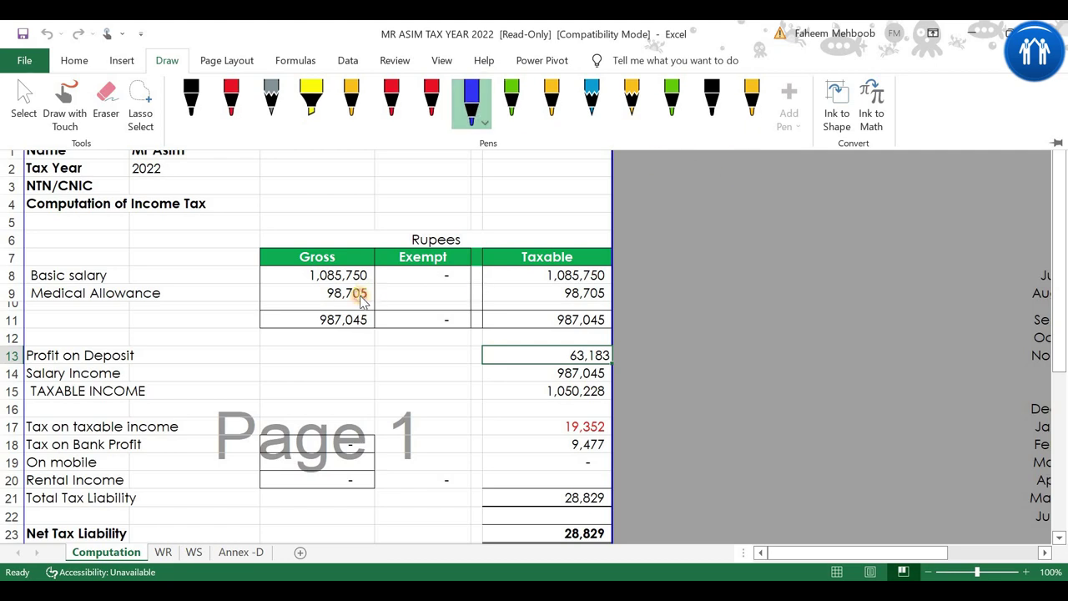
key("Escape")
mouse_move(317, 240)
left_mouse_down()
mouse_move(298, 266)
mouse_move(377, 254)
mouse_move(315, 242)
left_mouse_up()
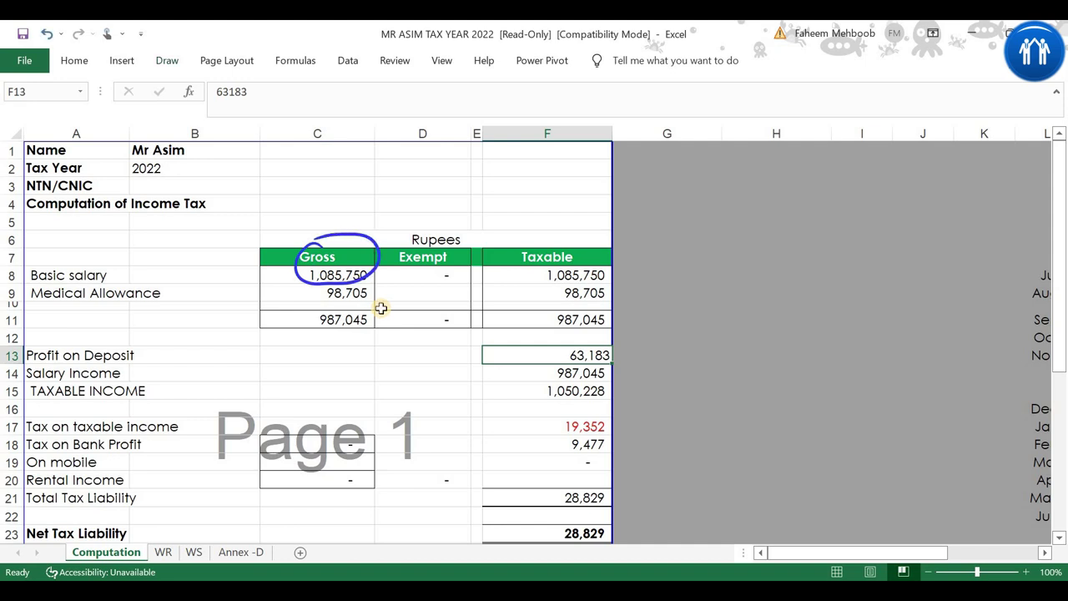
mouse_move(338, 278)
left_mouse_down()
mouse_move(347, 308)
mouse_move(362, 279)
left_mouse_up()
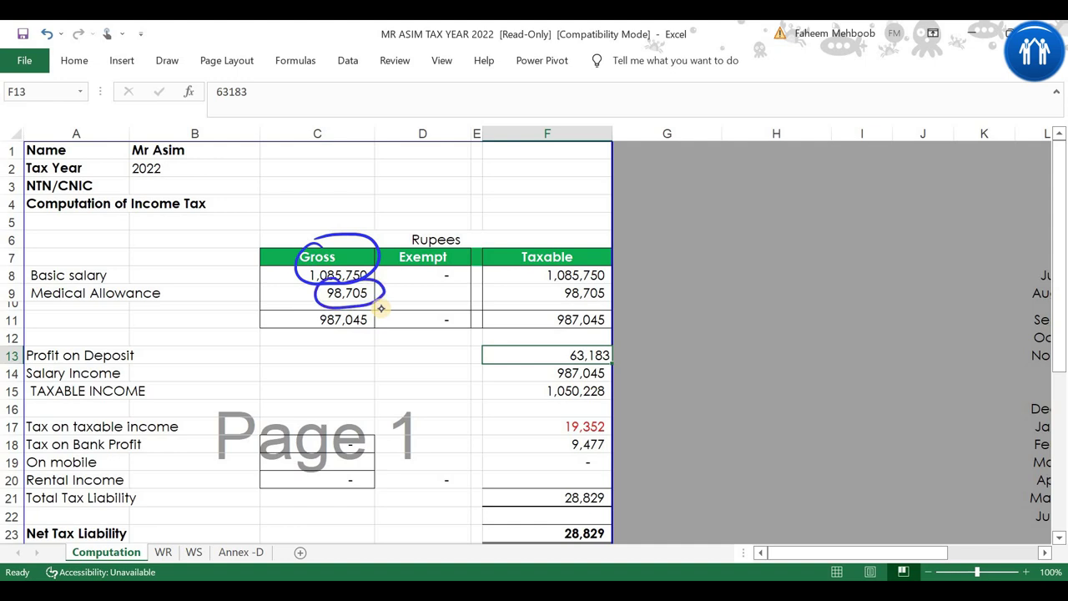
mouse_move(321, 305)
left_mouse_down()
mouse_move(378, 329)
mouse_move(341, 312)
left_mouse_up()
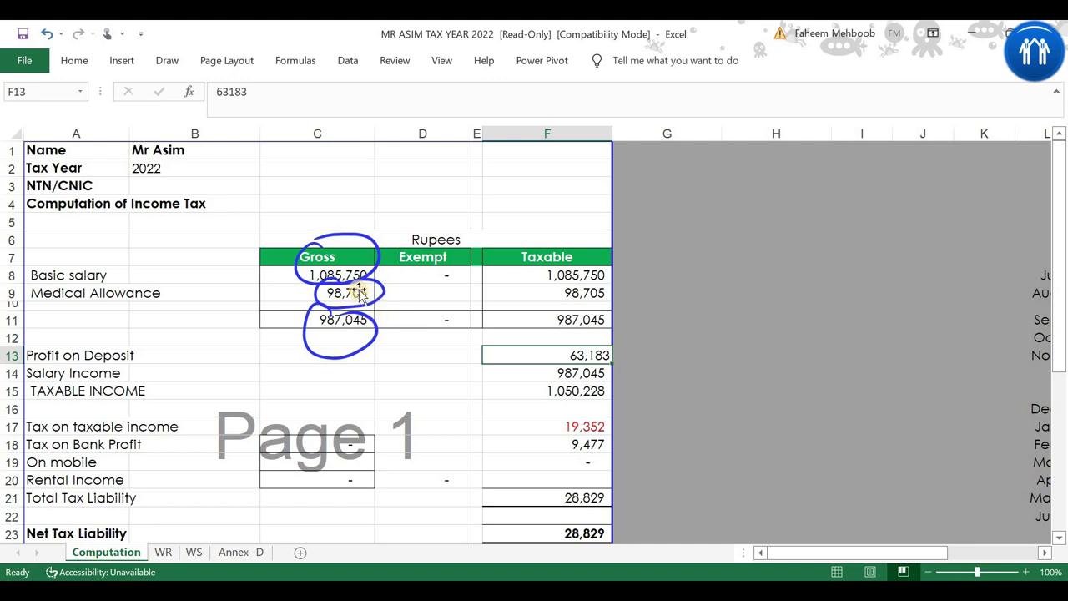
- Handwrite "1085750/110 x10 =" in the grey area beside the table and draw an arrow from the gross medical allowance
mouse_move(668, 246)
left_mouse_down()
mouse_move(667, 277)
mouse_move(677, 253)
mouse_move(699, 248)
mouse_move(708, 265)
mouse_move(726, 237)
mouse_move(736, 265)
mouse_move(749, 249)
left_mouse_up()
mouse_move(751, 251)
left_mouse_down()
mouse_move(762, 240)
mouse_move(754, 261)
left_mouse_up()
mouse_move(754, 236)
left_mouse_down()
mouse_move(768, 234)
mouse_move(772, 254)
left_mouse_up()
mouse_move(792, 231)
left_mouse_down()
mouse_move(769, 309)
mouse_move(786, 252)
left_mouse_up()
left_click_drag(789, 260, 795, 281)
mouse_move(801, 255)
left_mouse_down()
mouse_move(804, 276)
mouse_move(829, 252)
left_mouse_up()
mouse_move(834, 234)
left_mouse_down()
mouse_move(824, 245)
mouse_move(843, 244)
mouse_move(851, 226)
mouse_move(891, 224)
mouse_move(893, 236)
left_mouse_up()
left_click_drag(383, 297, 414, 293)
left_click_drag(402, 287, 410, 309)
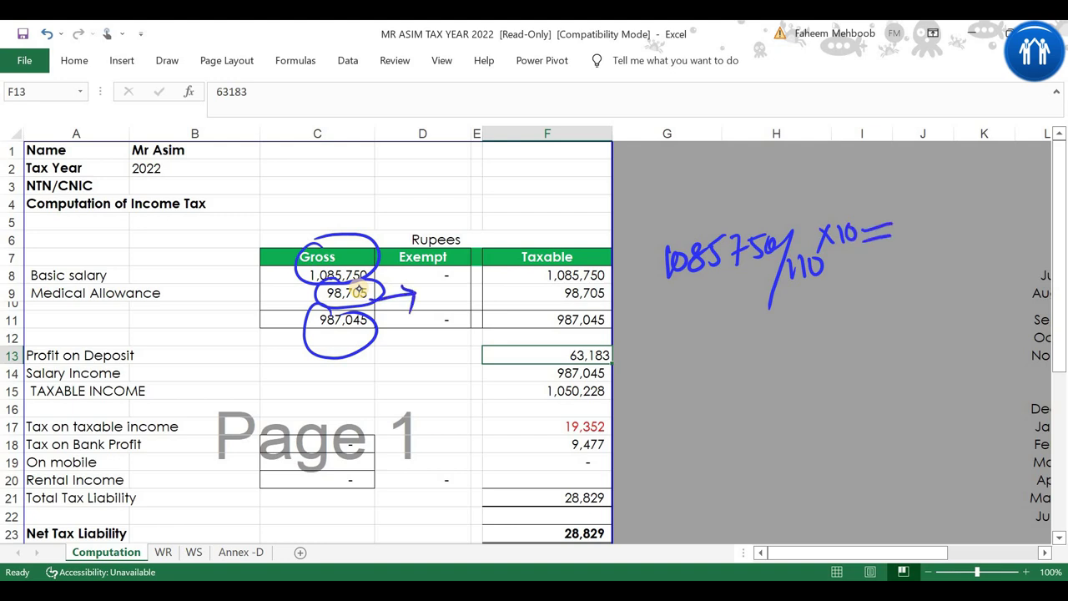
- Handwrite "10% Basic" below the medical allowance formula, undoing the miswritten word, and underline "Basic"
mouse_move(717, 329)
left_mouse_down()
mouse_move(716, 361)
mouse_move(731, 334)
mouse_move(751, 352)
left_mouse_up()
mouse_move(789, 320)
left_mouse_down()
mouse_move(791, 339)
mouse_move(846, 315)
left_mouse_up()
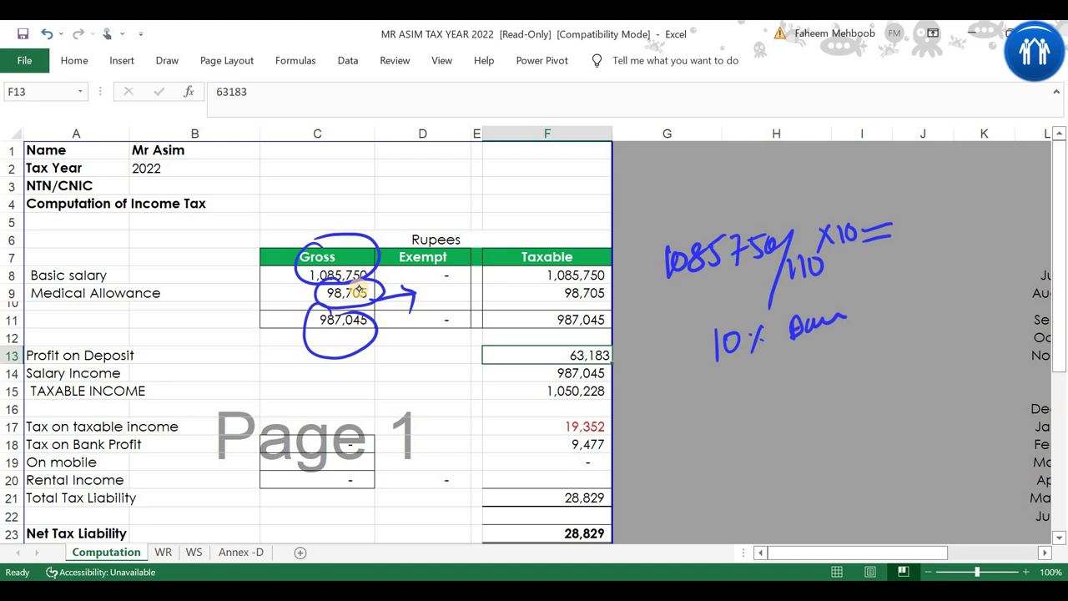
key("ctrl+z")
mouse_move(801, 312)
left_mouse_down()
mouse_move(802, 344)
mouse_move(856, 311)
mouse_move(839, 300)
left_mouse_up()
left_click_drag(819, 353, 884, 326)
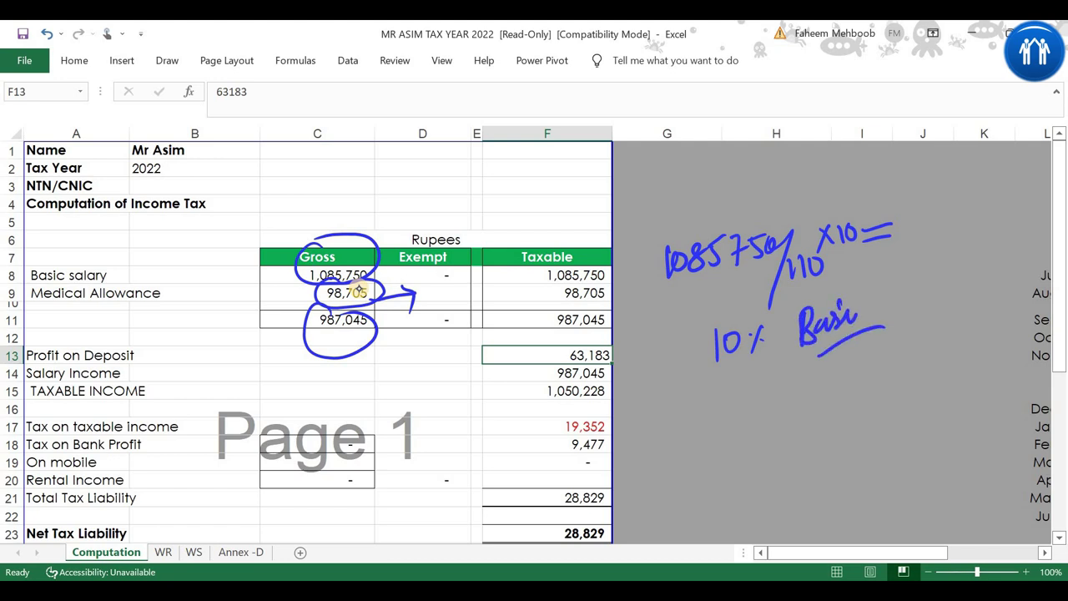
- Draw an arrow from the basic salary, a result box after the formula, and a frame with a downward arrow around "10% Basic"
mouse_move(368, 277)
left_mouse_down()
mouse_move(404, 270)
mouse_move(398, 294)
left_mouse_up()
mouse_move(866, 254)
left_mouse_down()
mouse_move(873, 280)
mouse_move(921, 228)
mouse_move(869, 292)
left_mouse_up()
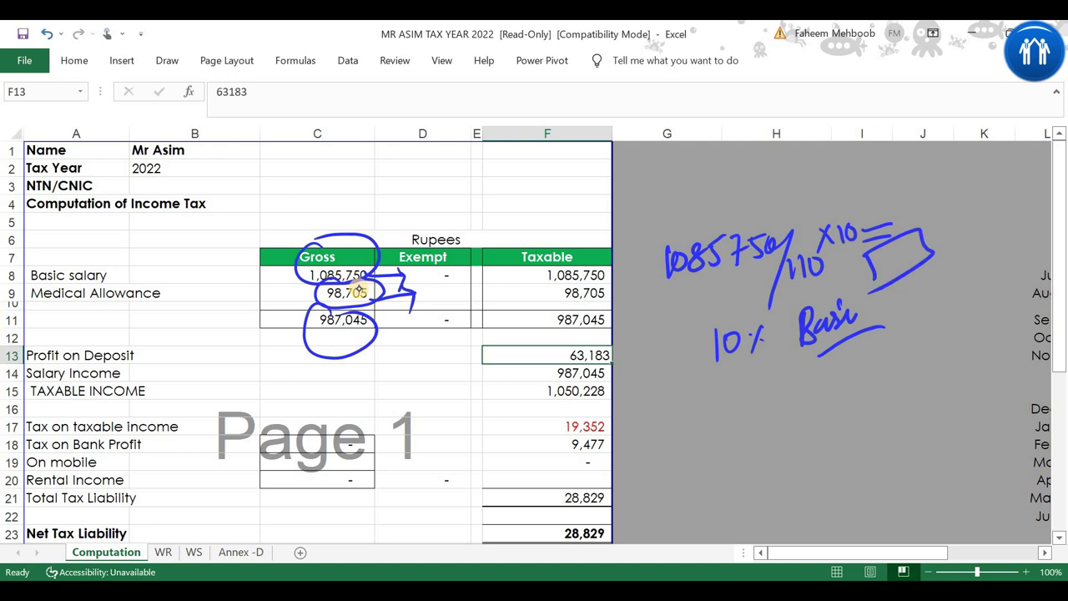
mouse_move(691, 326)
left_mouse_down()
mouse_move(706, 385)
mouse_move(908, 309)
mouse_move(722, 399)
left_mouse_up()
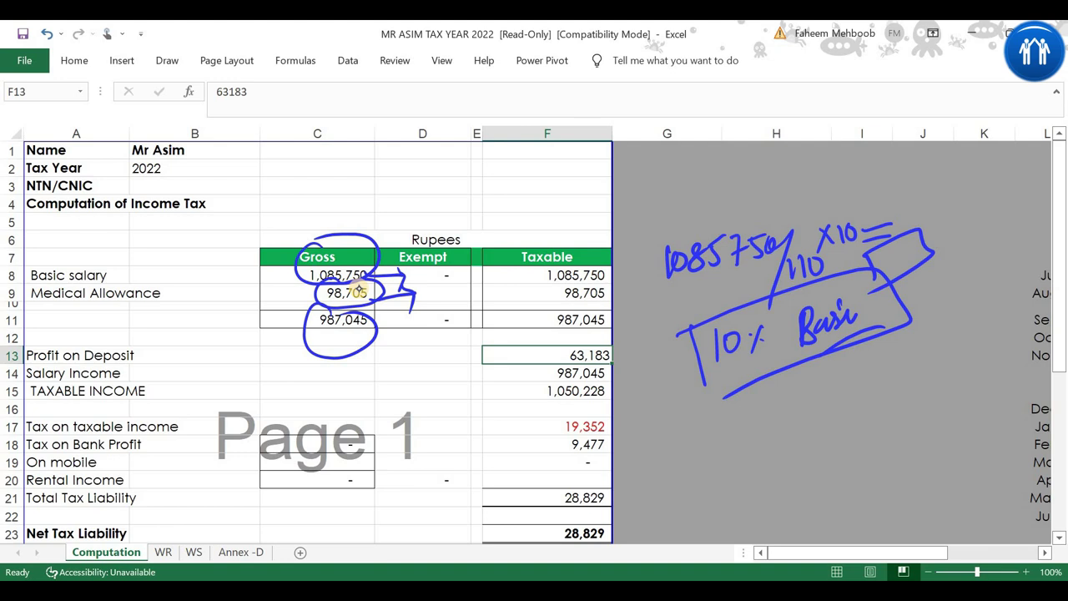
left_click_drag(785, 360, 808, 406)
- Circle the profit on deposit and undo that circle, then tick the salary income and circle the taxable income
key("Left")
key("Left")
mouse_move(579, 333)
left_mouse_down()
mouse_move(557, 372)
mouse_move(571, 330)
left_mouse_up()
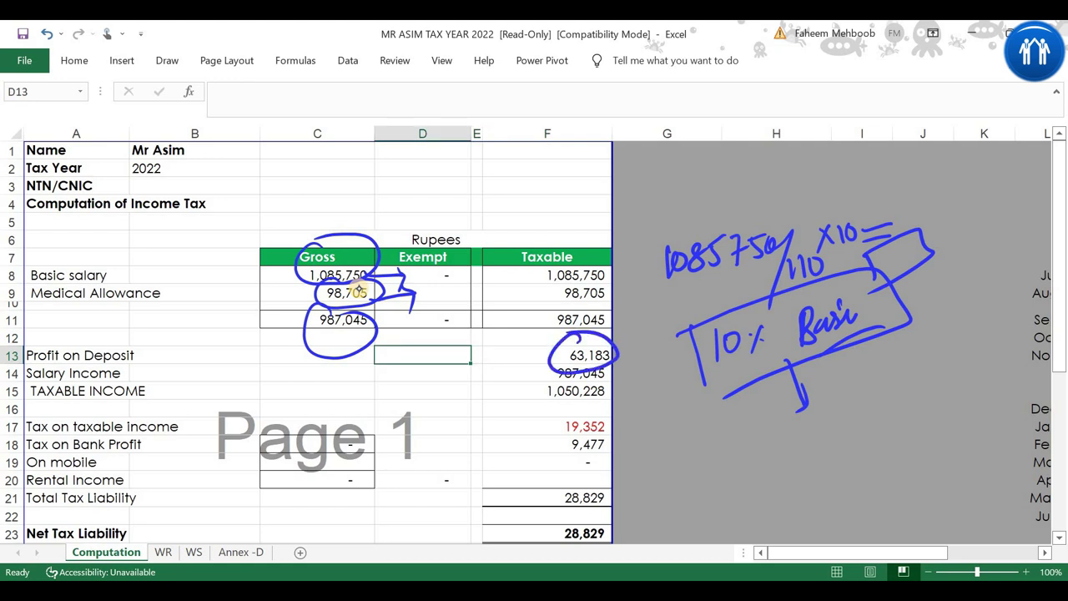
key("ctrl+z")
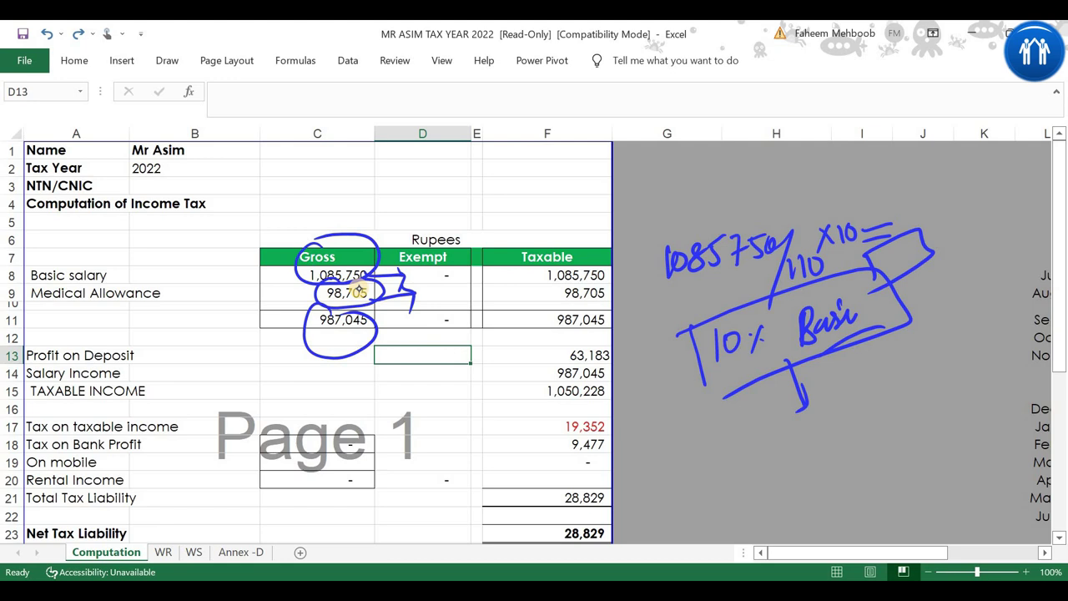
mouse_move(518, 373)
left_mouse_down()
mouse_move(548, 366)
mouse_move(541, 399)
mouse_move(617, 383)
mouse_move(564, 377)
left_mouse_up()
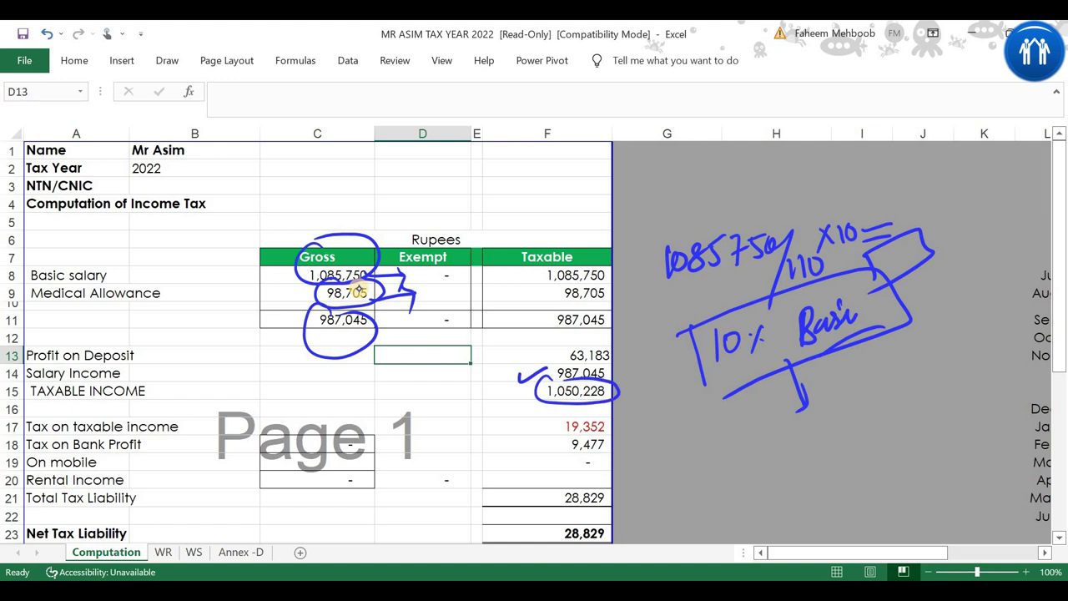
- Draw an arrow from the tax on taxable income to an underlined "Slab" and from the tax on bank profit to "15%"
left_click_drag(609, 427, 644, 417)
mouse_move(627, 414)
left_mouse_down()
mouse_move(640, 428)
mouse_move(631, 442)
left_mouse_up()
mouse_move(683, 405)
left_mouse_down()
mouse_move(668, 428)
mouse_move(719, 417)
left_mouse_up()
left_click_drag(651, 451, 739, 426)
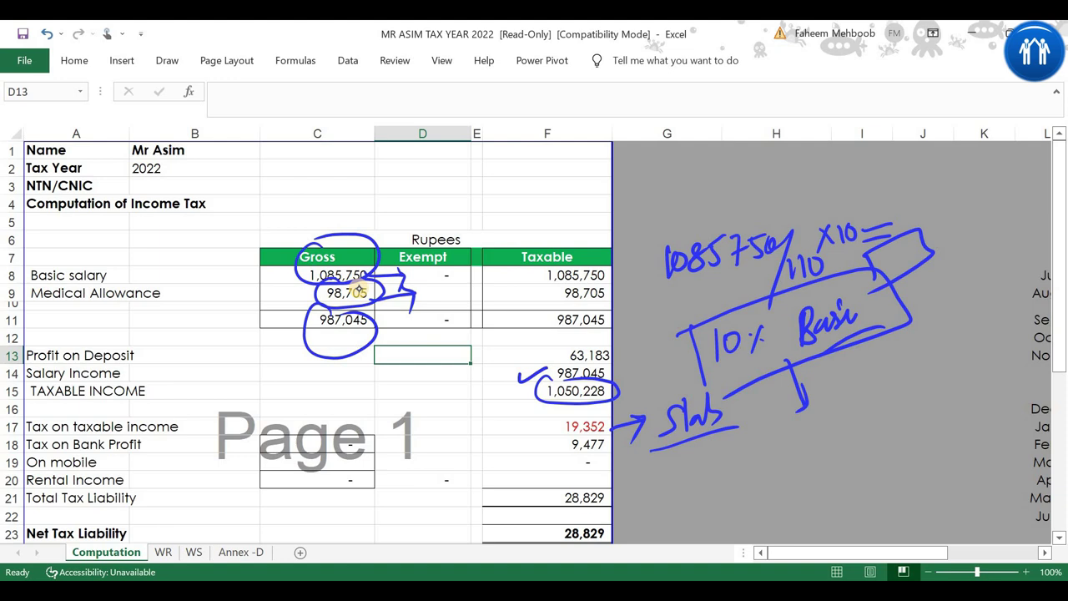
mouse_move(606, 447)
left_mouse_down()
mouse_move(670, 479)
mouse_move(660, 501)
mouse_move(695, 492)
left_mouse_up()
mouse_move(703, 468)
left_mouse_down()
mouse_move(708, 488)
mouse_move(721, 457)
mouse_move(732, 484)
left_mouse_up()
left_click_drag(723, 467, 736, 465)
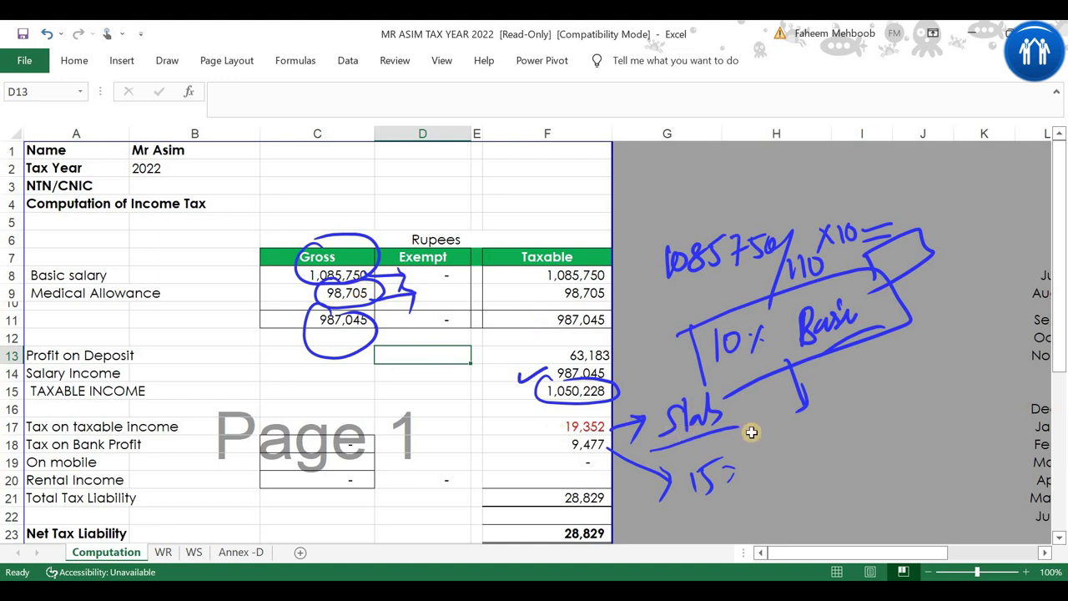
- Calculate 15% tax on the profit on deposit in cell H17 with the formula =F13*0.15
left_click(777, 431)
type("=")
key("Left")
key("Left")
key("Left")
key("Up")
key("Up")
key("Up")
key("Up")
key("Right")
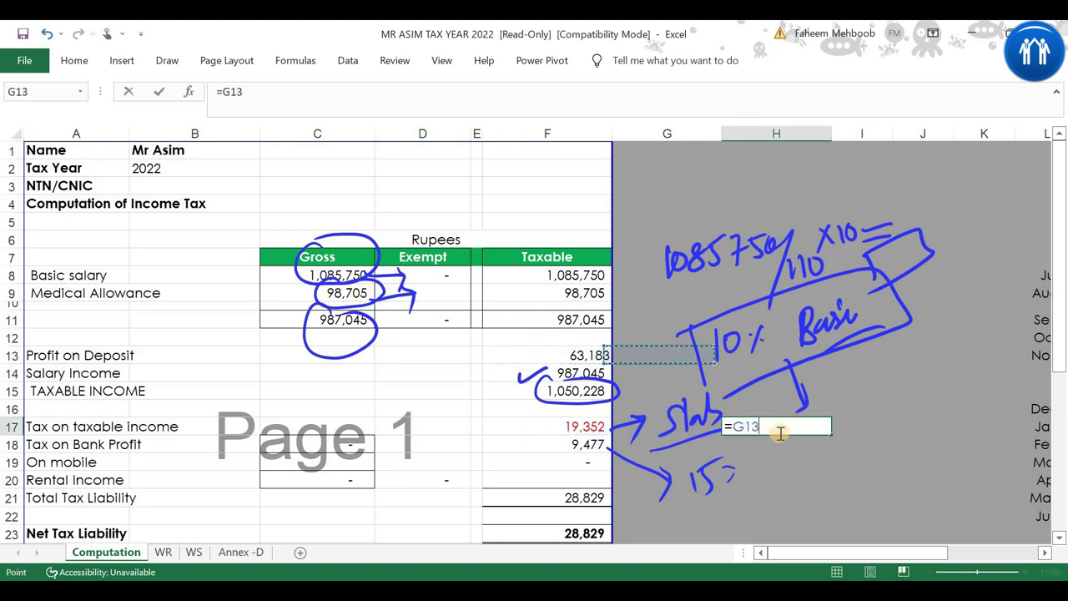
type("*0.15")
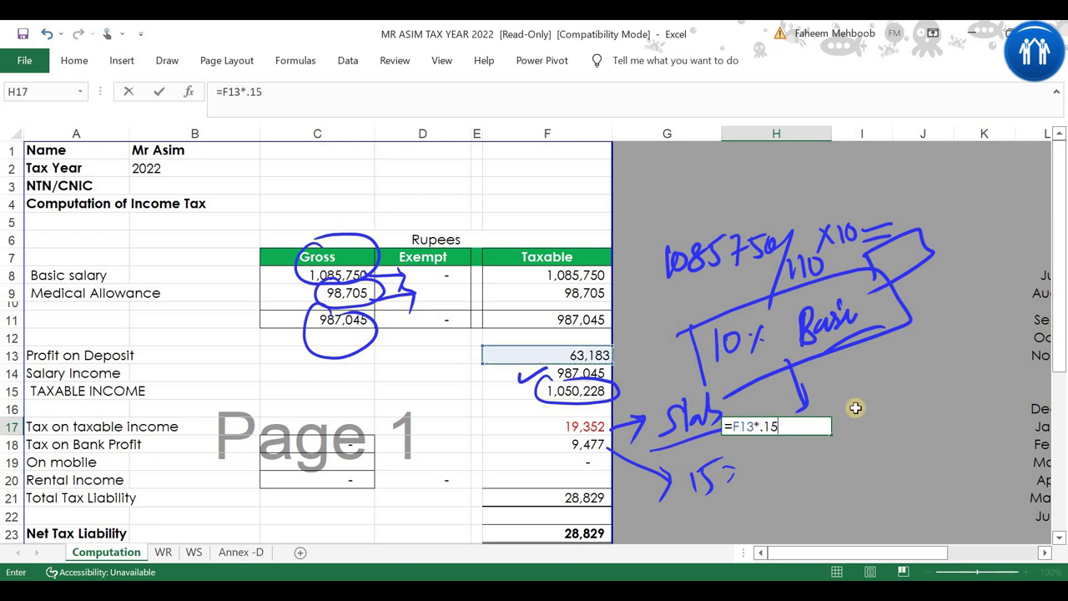
key("Return")
key("Up")
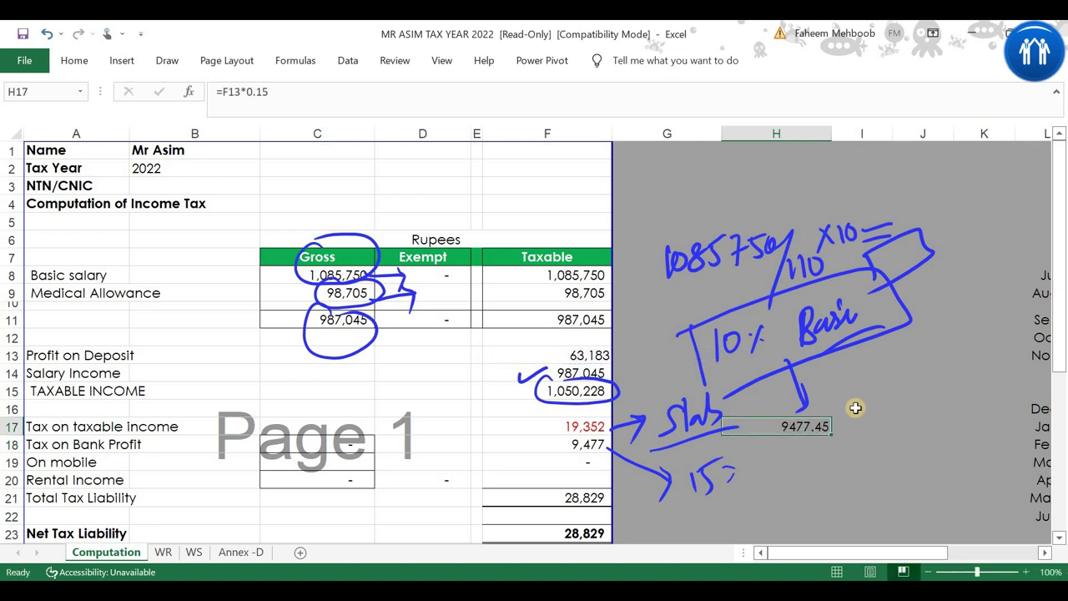
- Go through the tax lines from tax on bank profit down to the total tax liability in column F
left_click(573, 443)
key("Down")
key("Down")
key("Down")
key("Down")
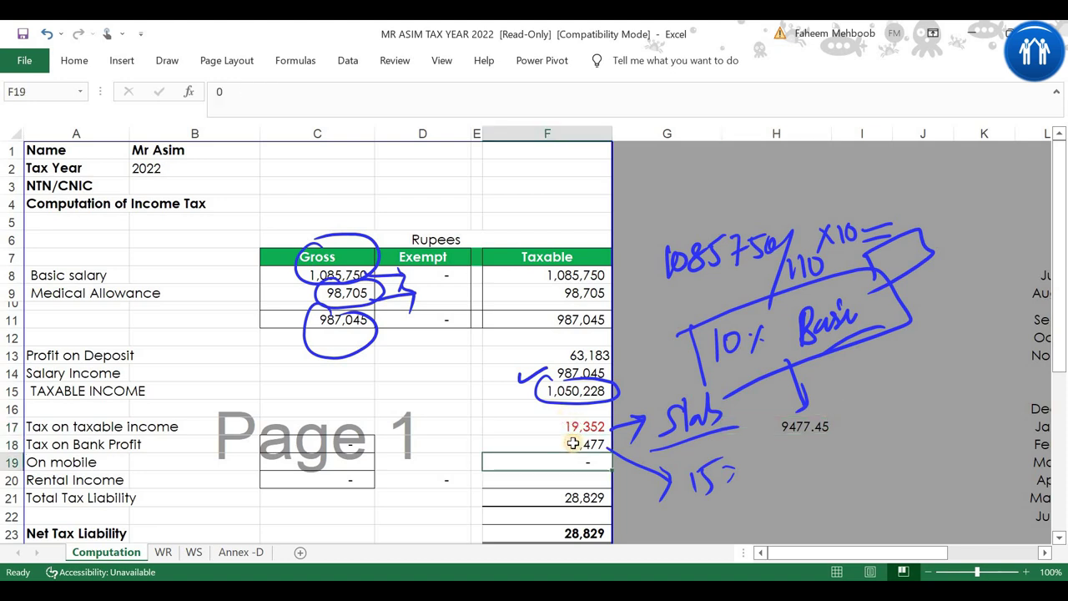
key("Up")
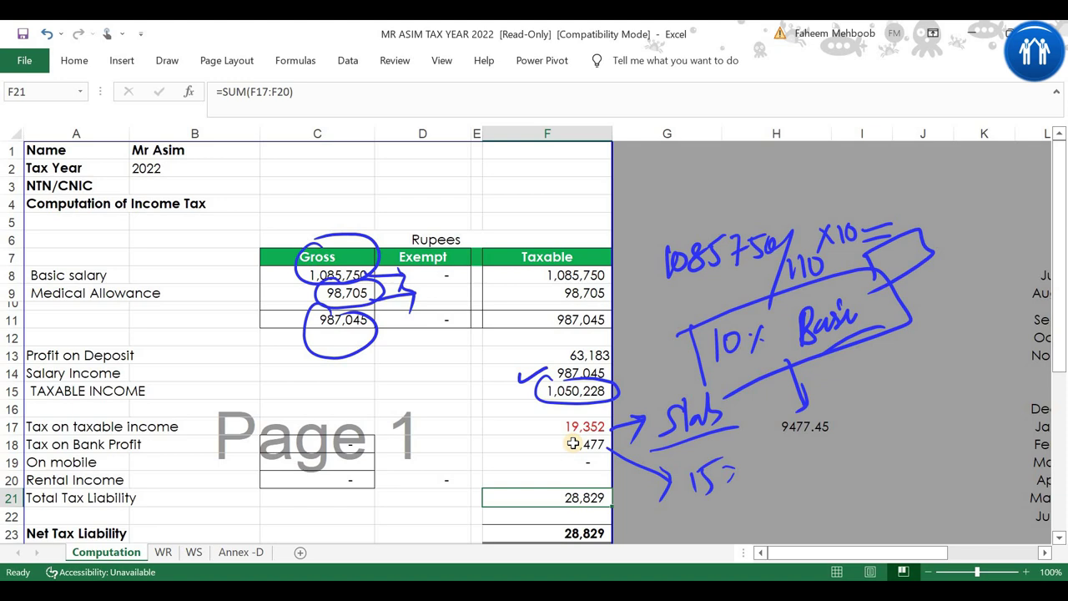
- Undo the pen marks drawn over the computation table, including the circles, tick and arrows
key("ctrl+z")
key("ctrl+z")
key("ctrl+z")
key("ctrl+z")
key("ctrl+z")
key("ctrl+z")
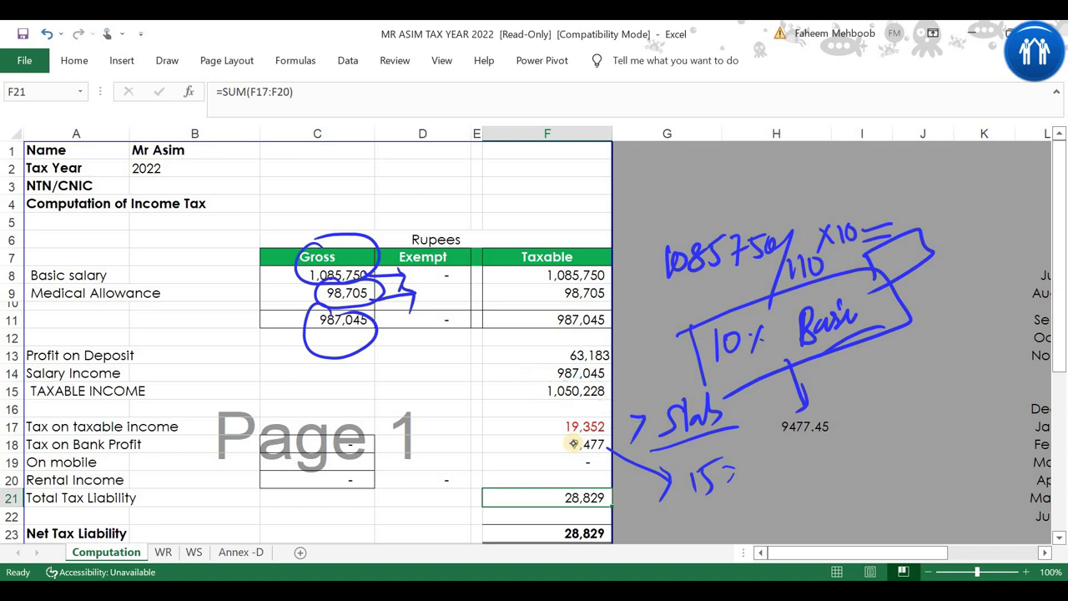
key("ctrl+z")
key("ctrl+z")
key("ctrl+z")
key("ctrl+z")
key("ctrl+z")
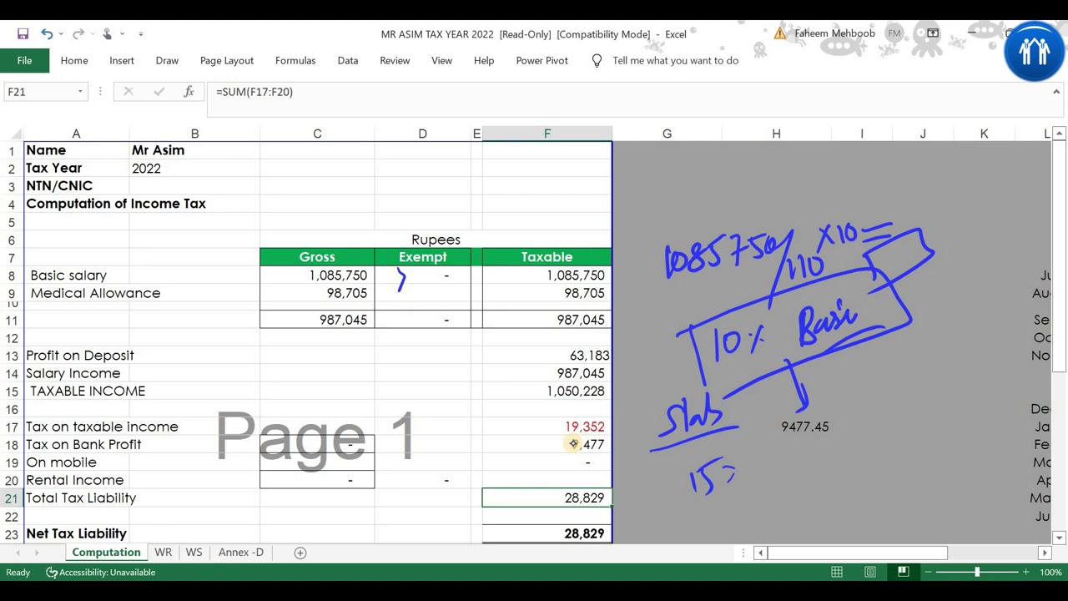
key("ctrl+z")
- Examine the income tax paid or deducted at source on salary, mobile, bank profit and token
key("Down")
key("Down")
key("Down")
key("Down")
key("Down")
key("Down")
key("Down")
key("Down")
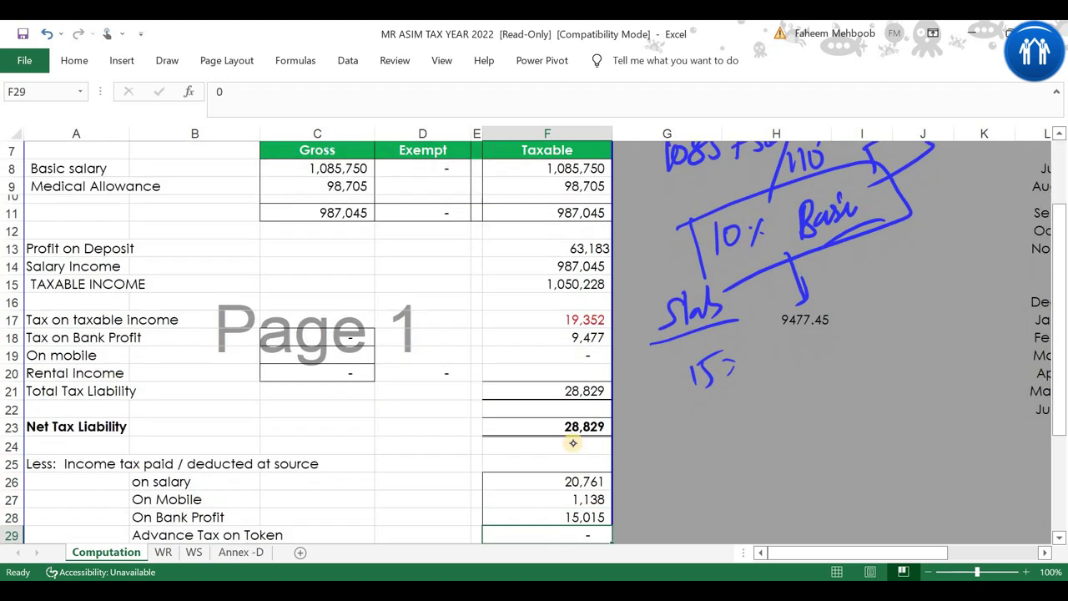
key("Up")
key("Up")
key("Up")
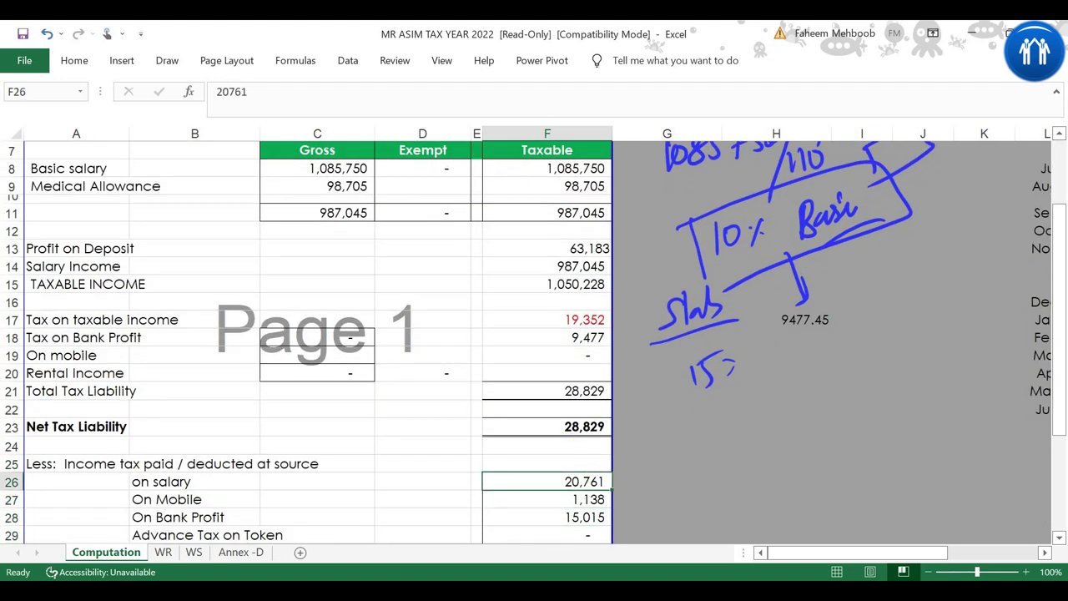
- Search the 3-C.DATA folder for the client's folder and open the Salary Tax Deduction 21-22 PDF from its 2022 subfolder
key("alt+Tab")
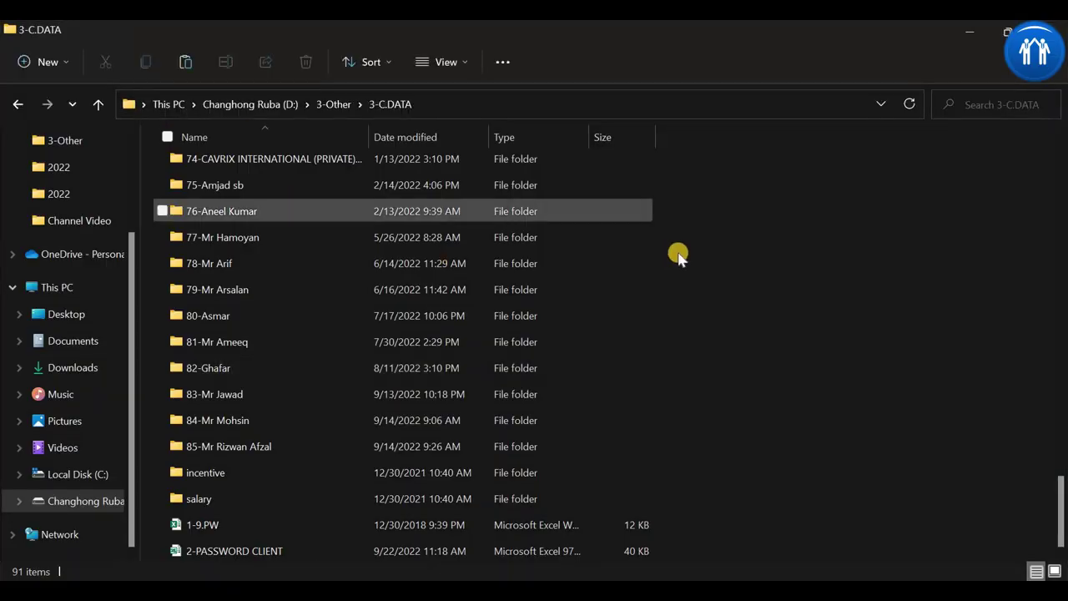
scroll(634, 371, "up", 20)
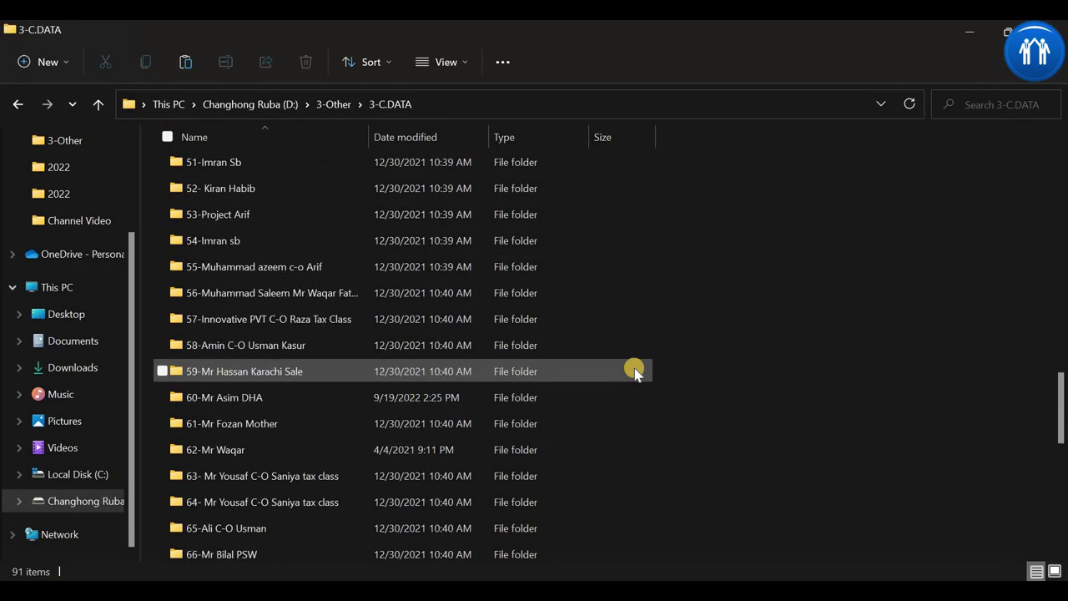
left_click(1027, 108)
type("asim")
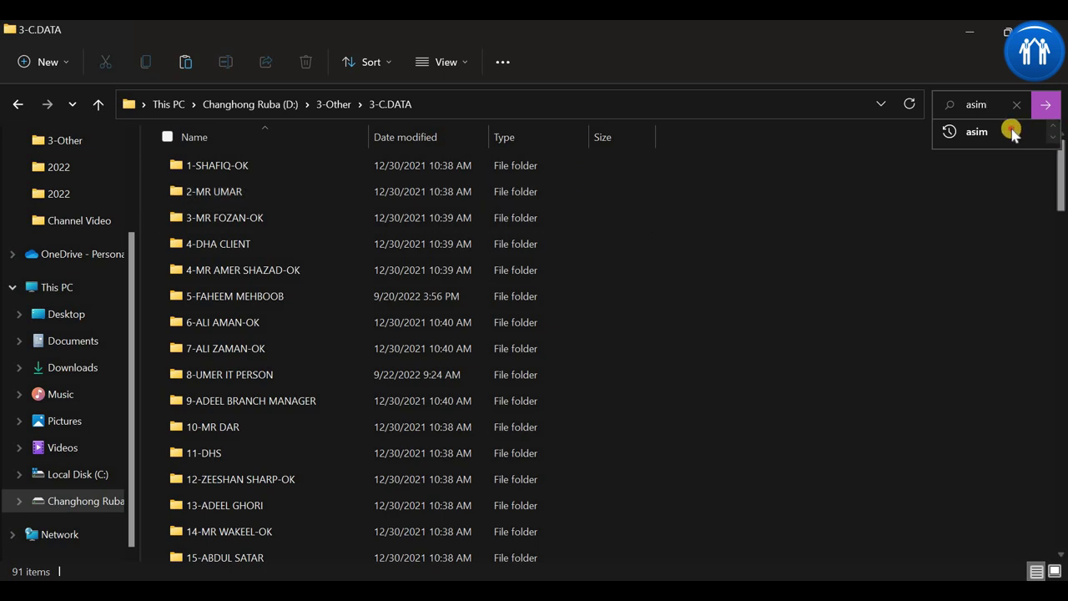
left_click(510, 233)
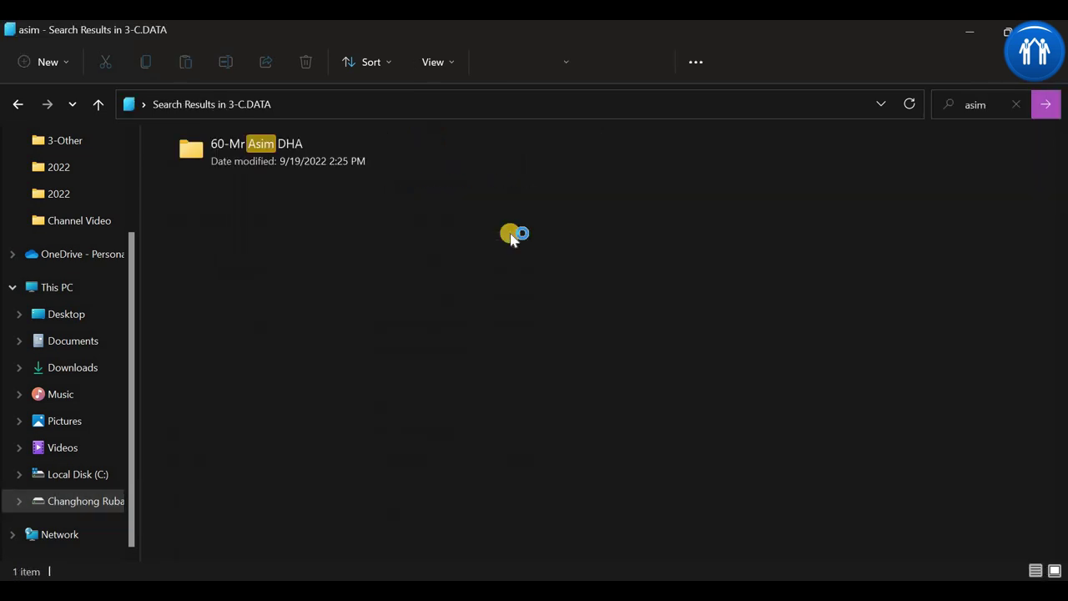
double_click(356, 156)
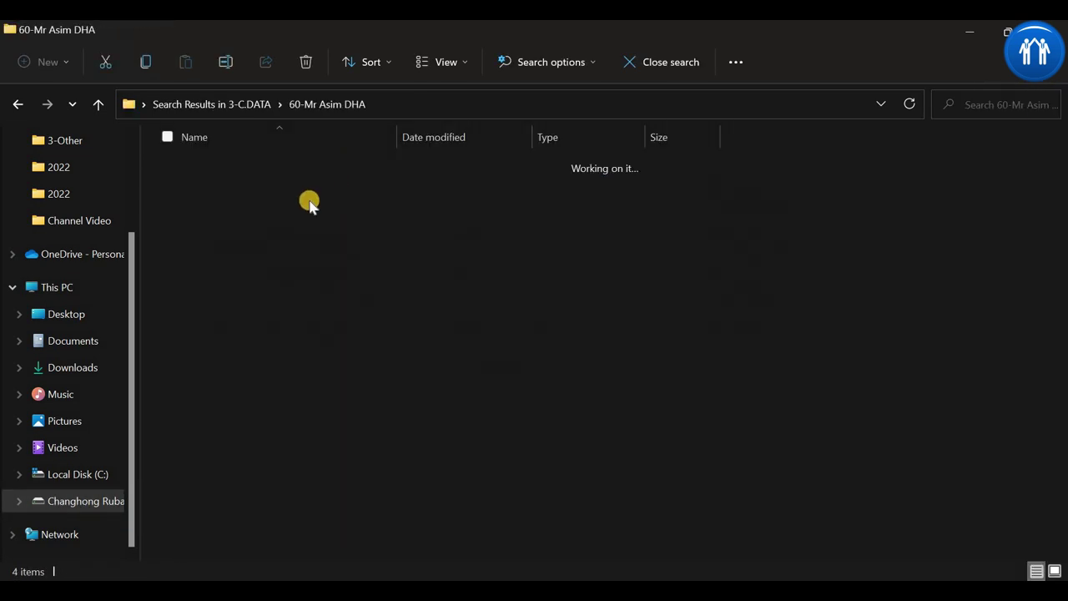
double_click(259, 245)
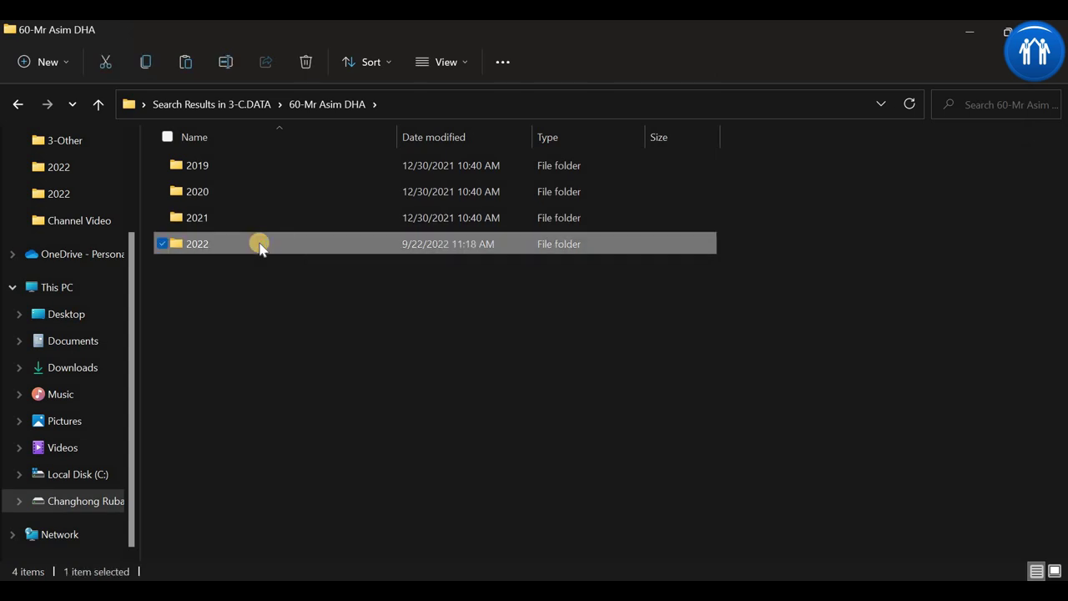
double_click(279, 302)
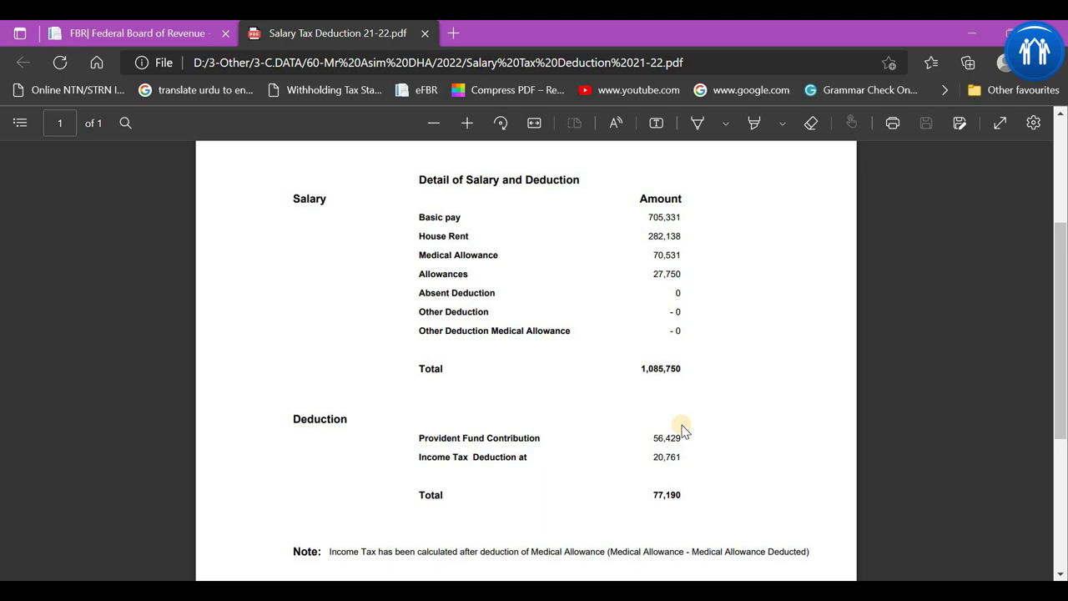
- Highlight the income tax deduction amount in the salary PDF and return to the tax computation workbook
left_click_drag(656, 458, 679, 464)
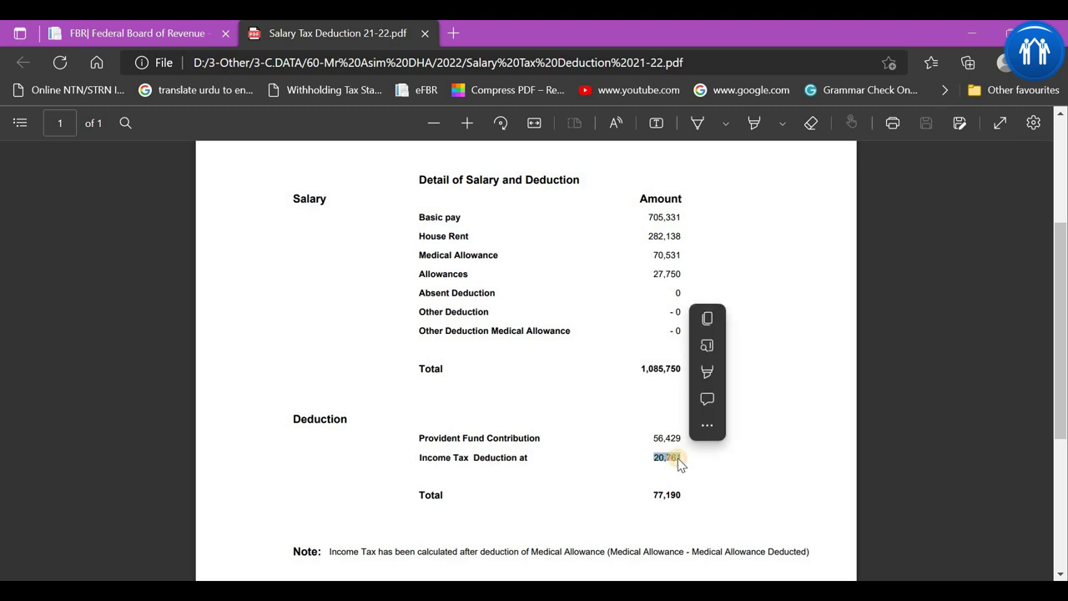
left_click(985, 27)
left_click(955, 31)
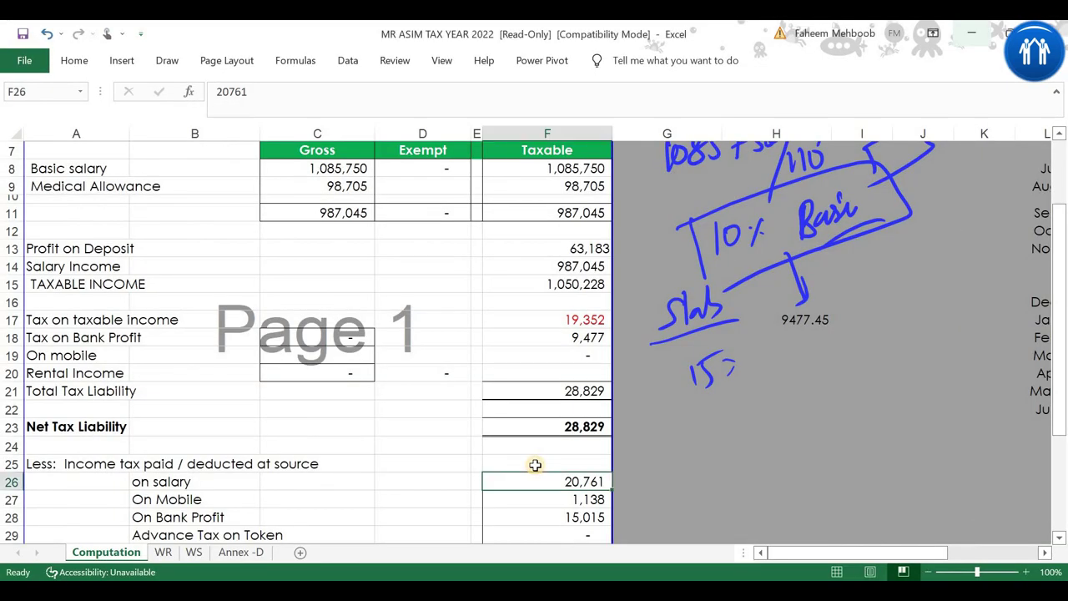
- Check the tax deducted on mobile and bank profit in F27 and F28 against the mobile tax line in F19
left_click(589, 500)
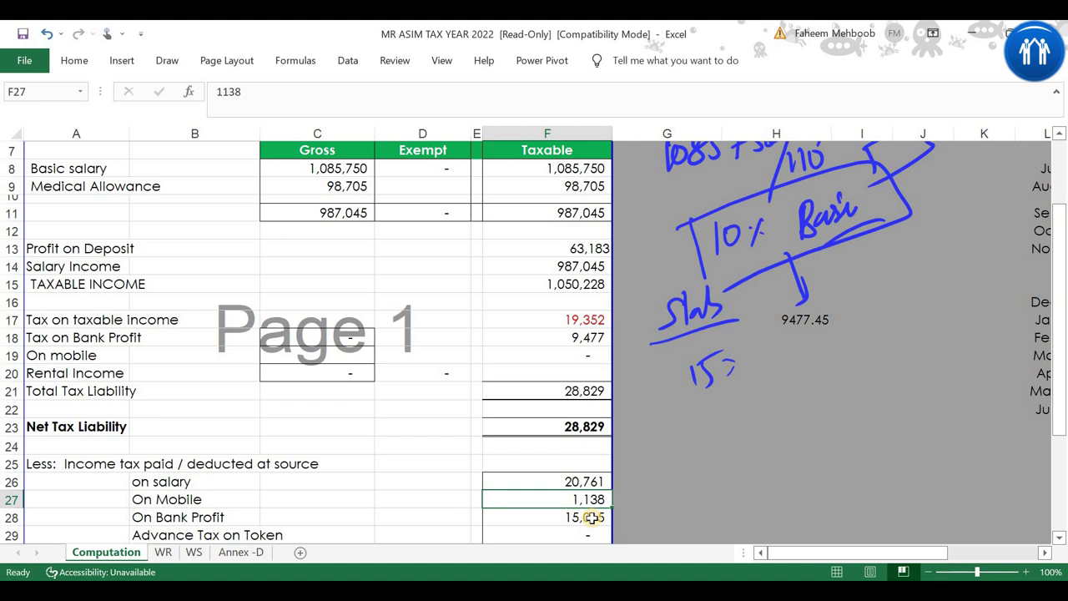
left_click(592, 518)
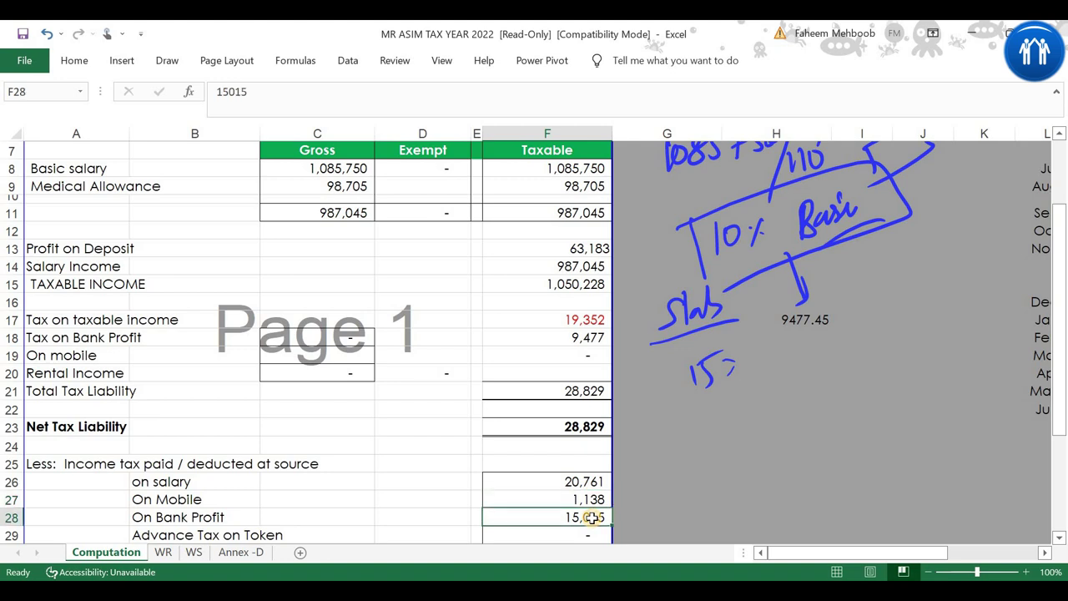
left_click(579, 352)
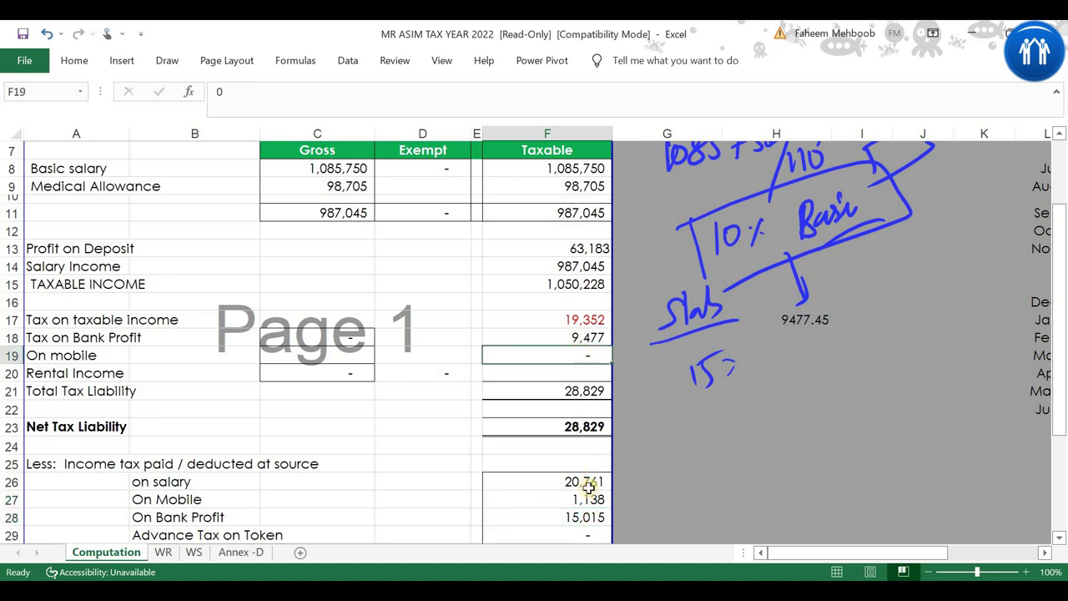
left_click(589, 518)
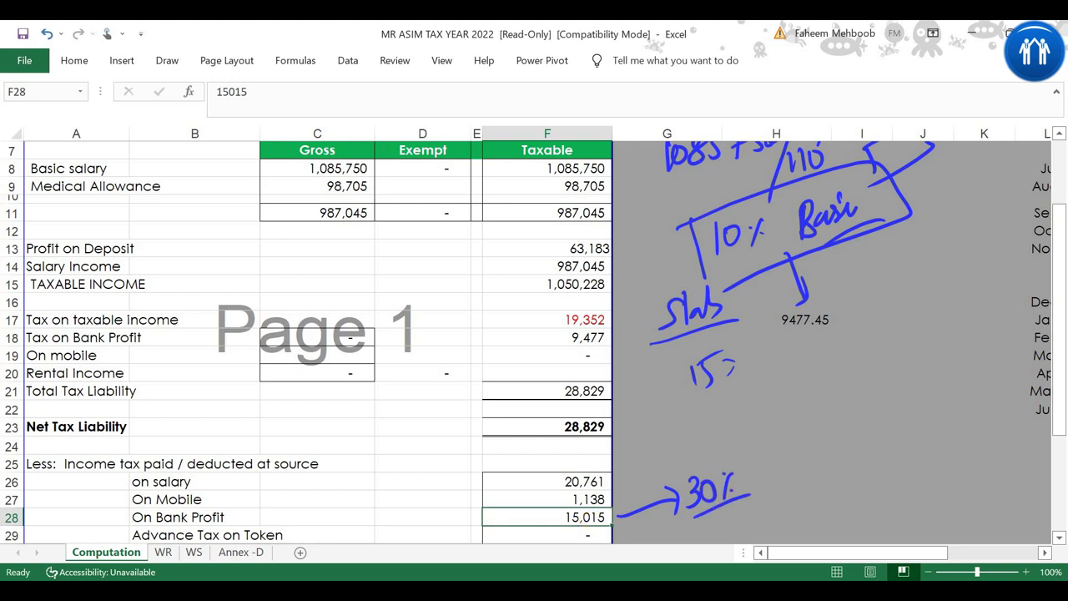
- Go down column F through the deducted taxes to the Net Tax Payable / (Refundable) formula in F34
left_click(503, 474)
key("Down")
key("Down")
key("Down")
key("Down")
key("Down")
key("Down")
key("Down")
key("Down")
key("Down")
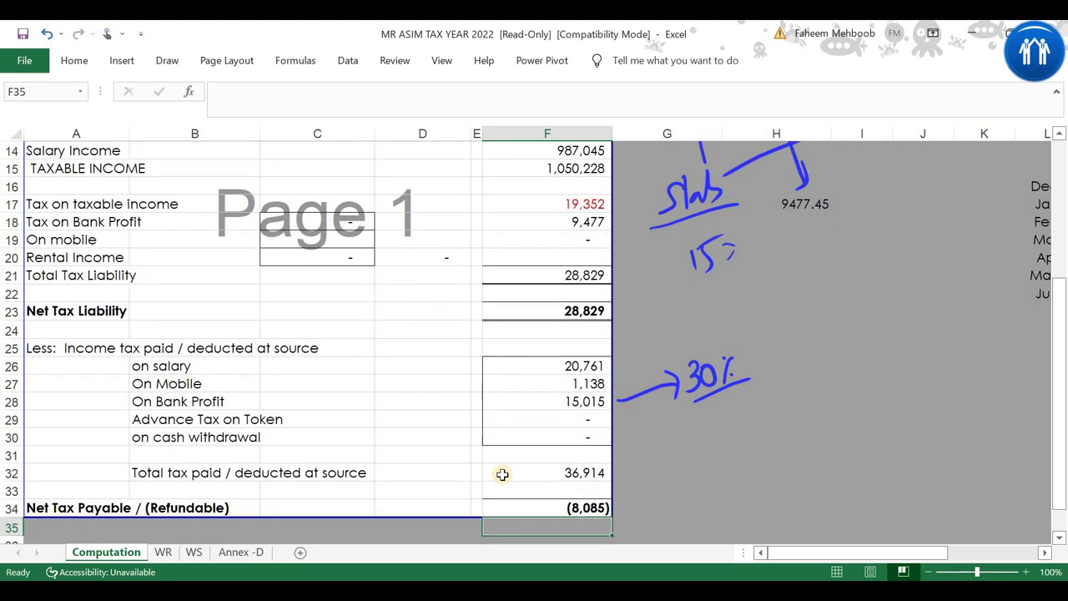
key("Up")
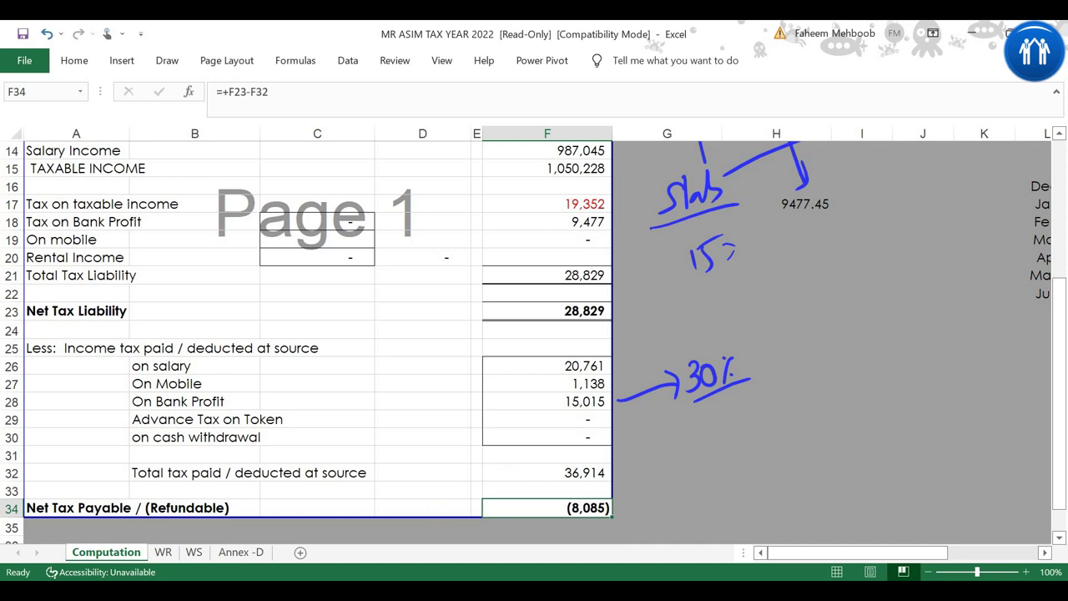
- Open the WR sheet and examine the closing net wealth in F9 and the net wealth difference in F11
left_click(164, 554)
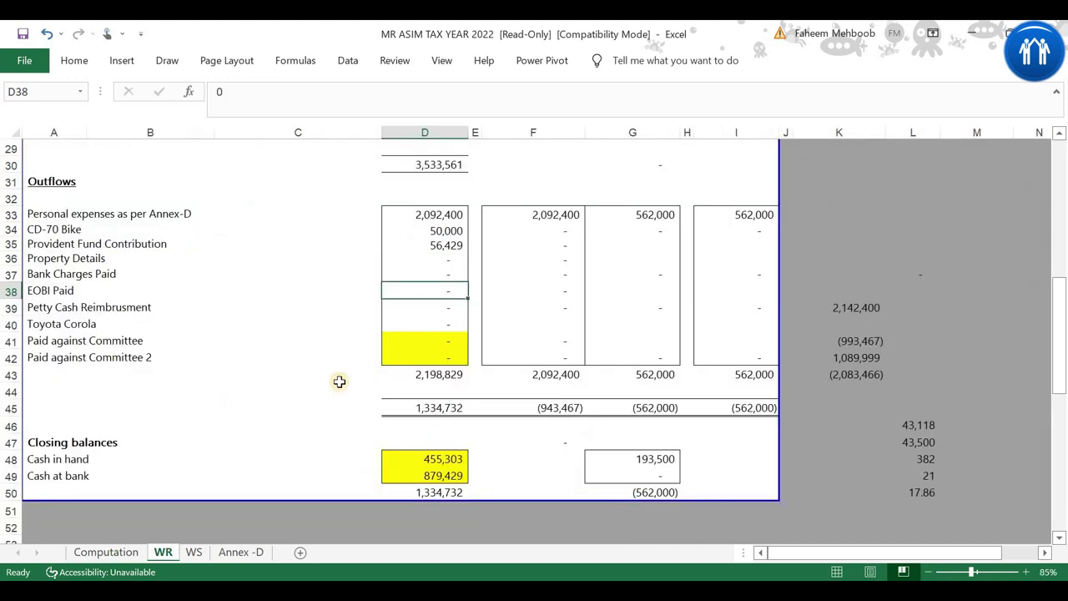
scroll(339, 379, "up", 6)
scroll(339, 381, "up", 3)
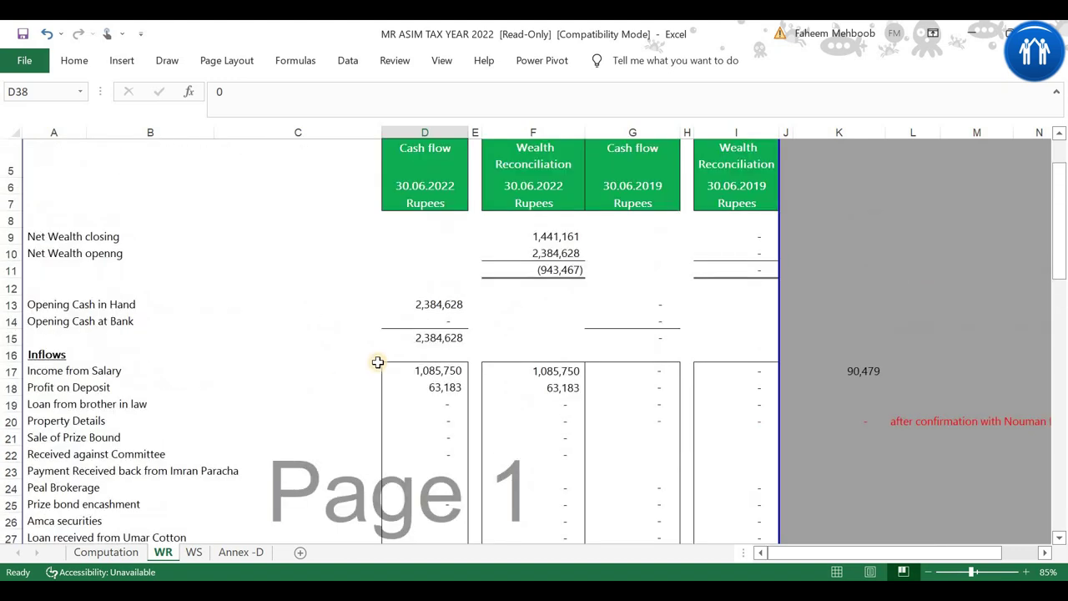
left_click(541, 237)
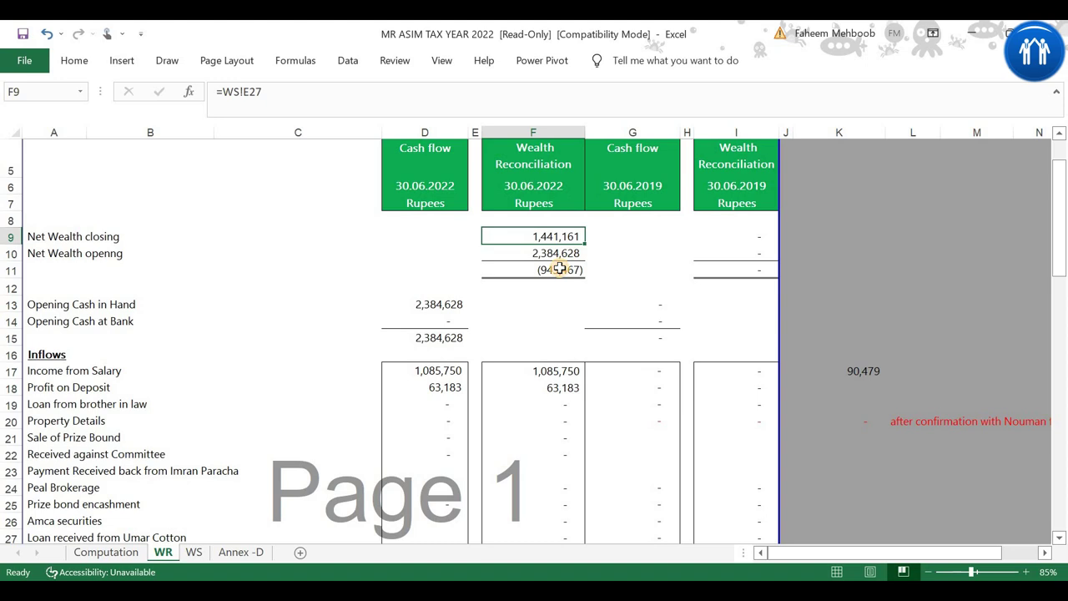
left_click(558, 269)
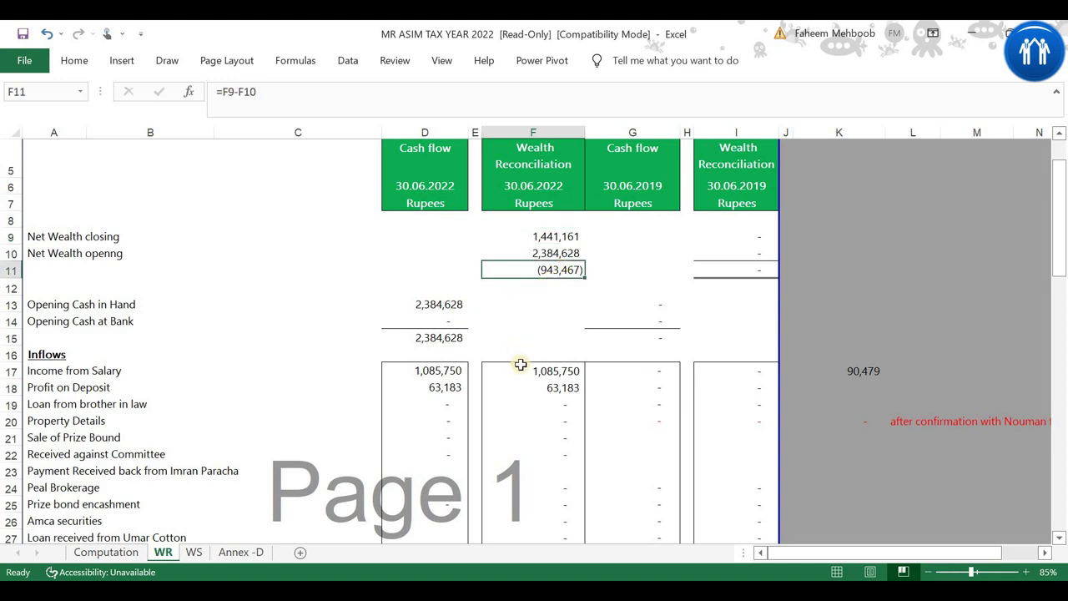
- Check the wealth reconciliation's inflows less outflows in F45 against the net wealth difference
scroll(520, 364, "down", 2)
scroll(520, 408, "down", 4)
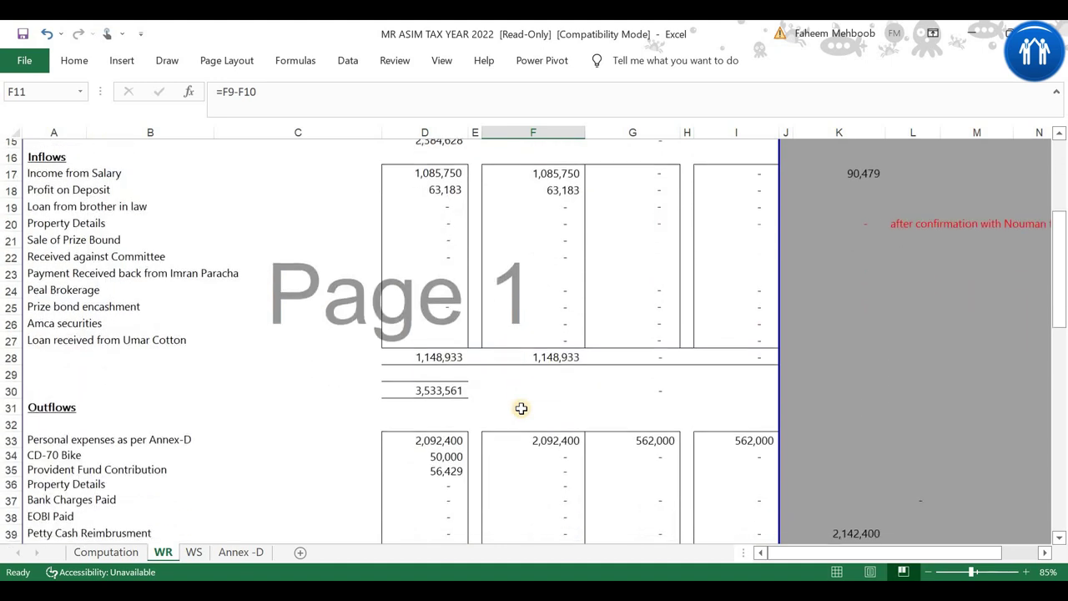
scroll(540, 516, "down", 1)
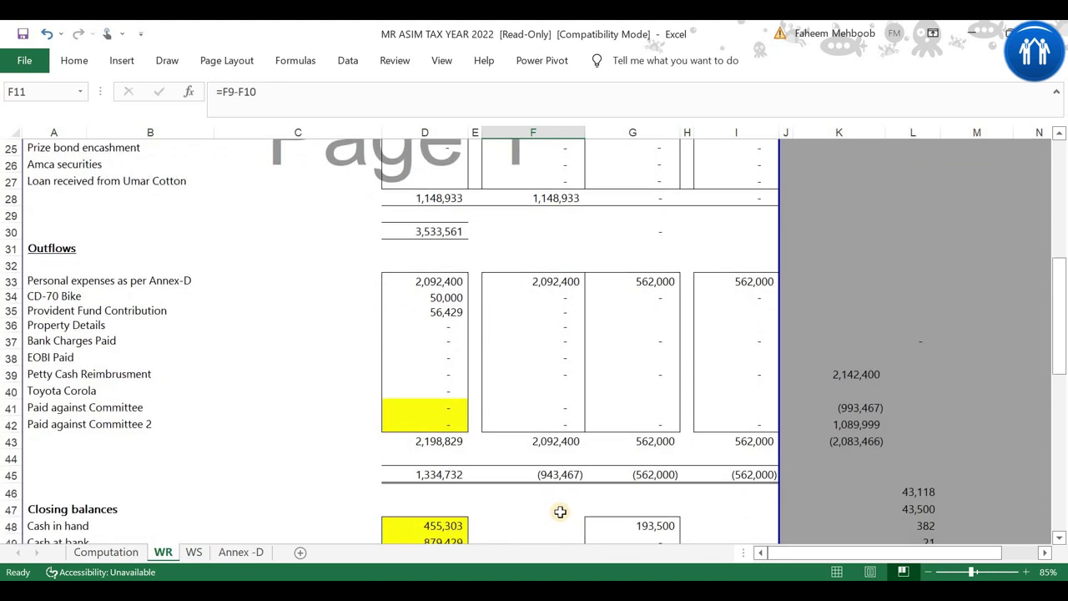
left_click(567, 473)
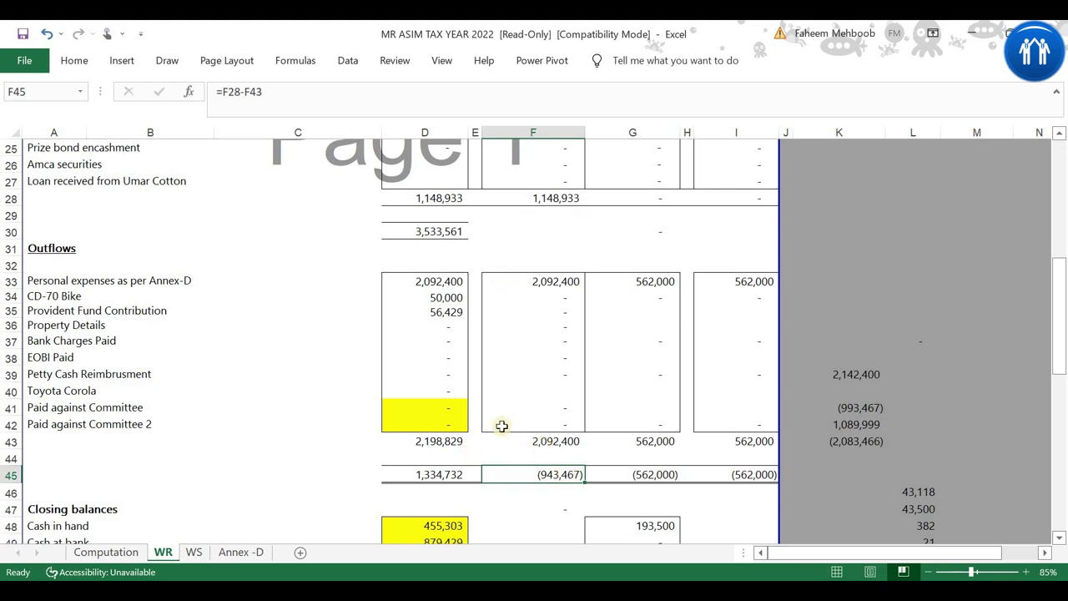
- Examine the opening cash in hand and the salary and deposit profit inflows in the 2022 cash flow and wealth reconciliation columns
scroll(502, 427, "up", 7)
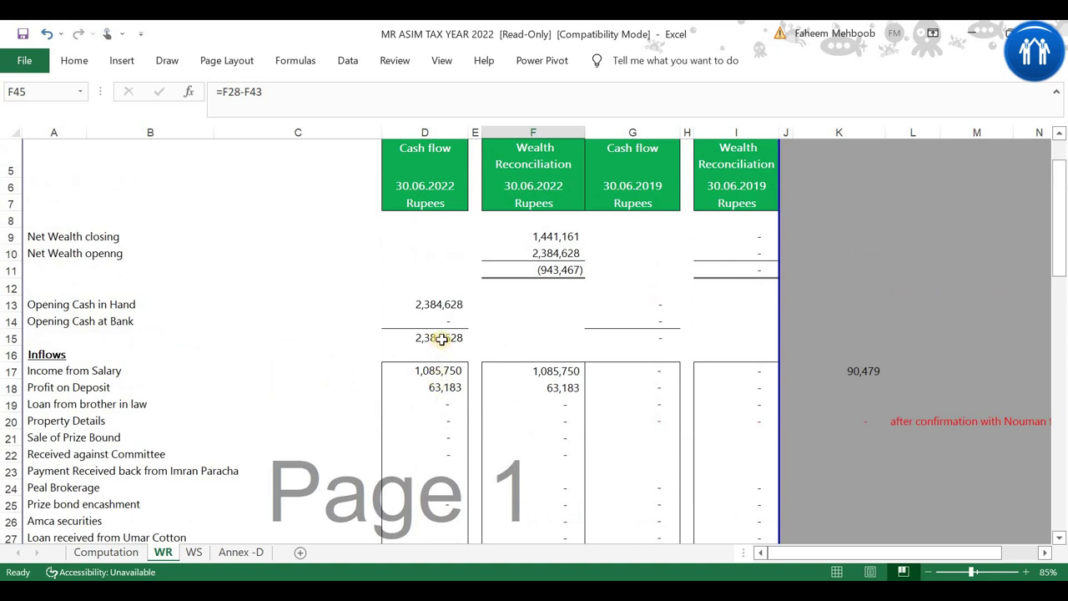
left_click(449, 305)
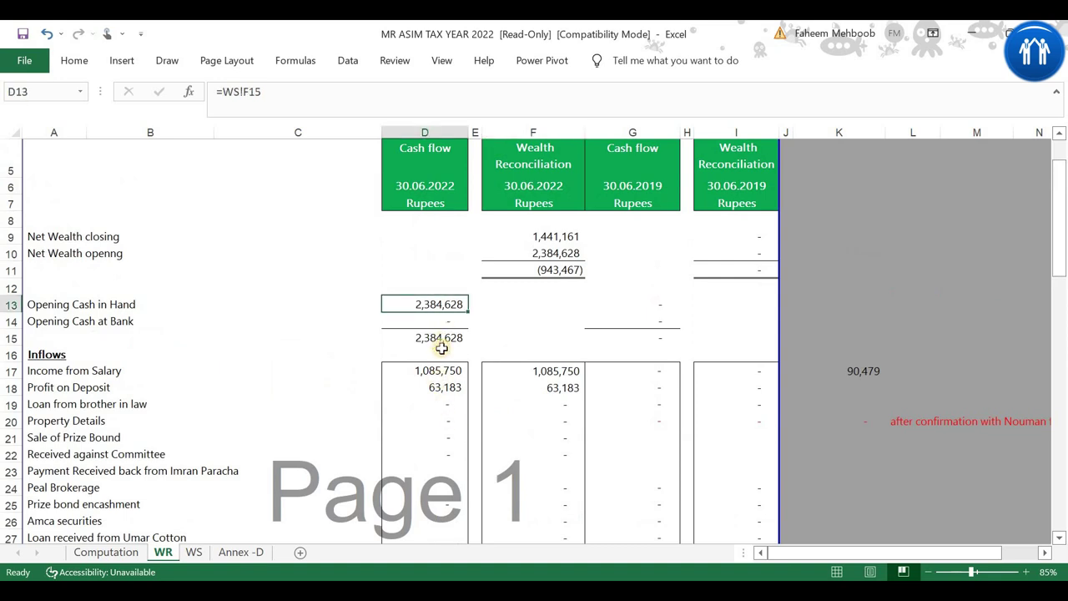
left_click(438, 370)
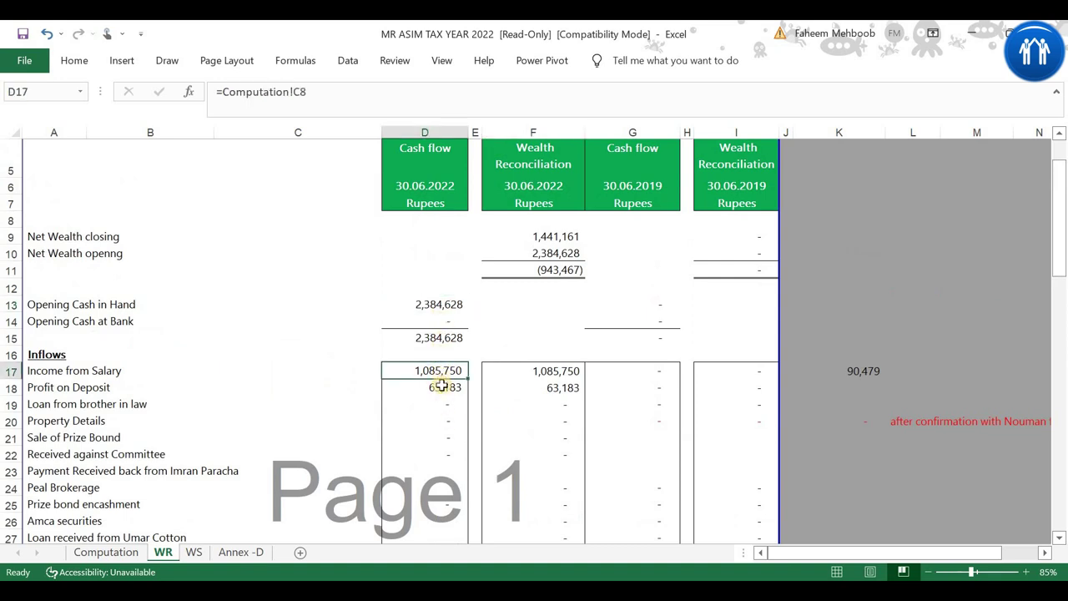
left_click(440, 386)
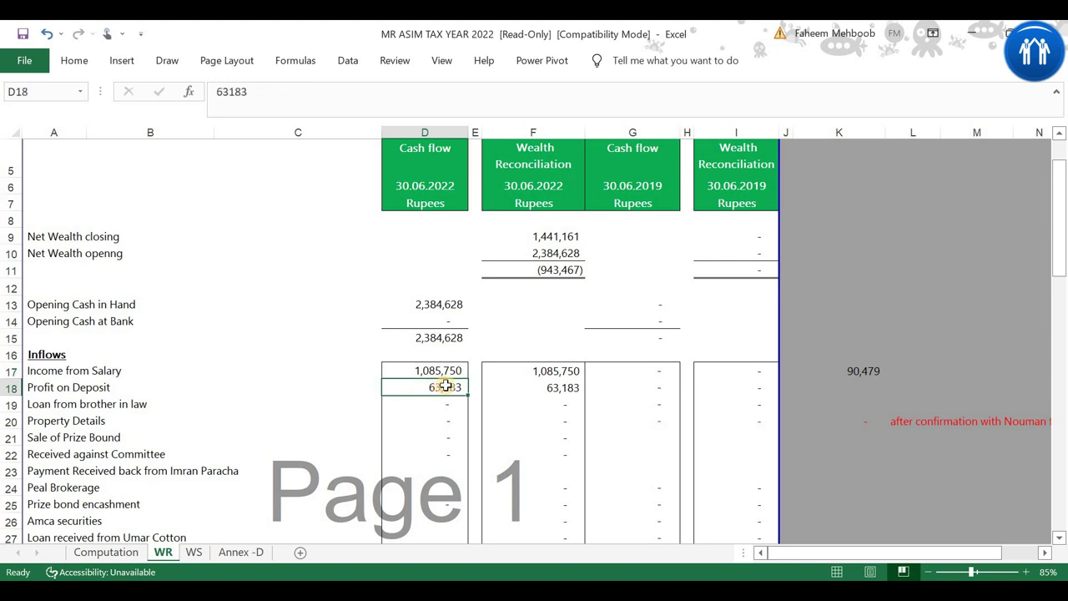
left_click(556, 375)
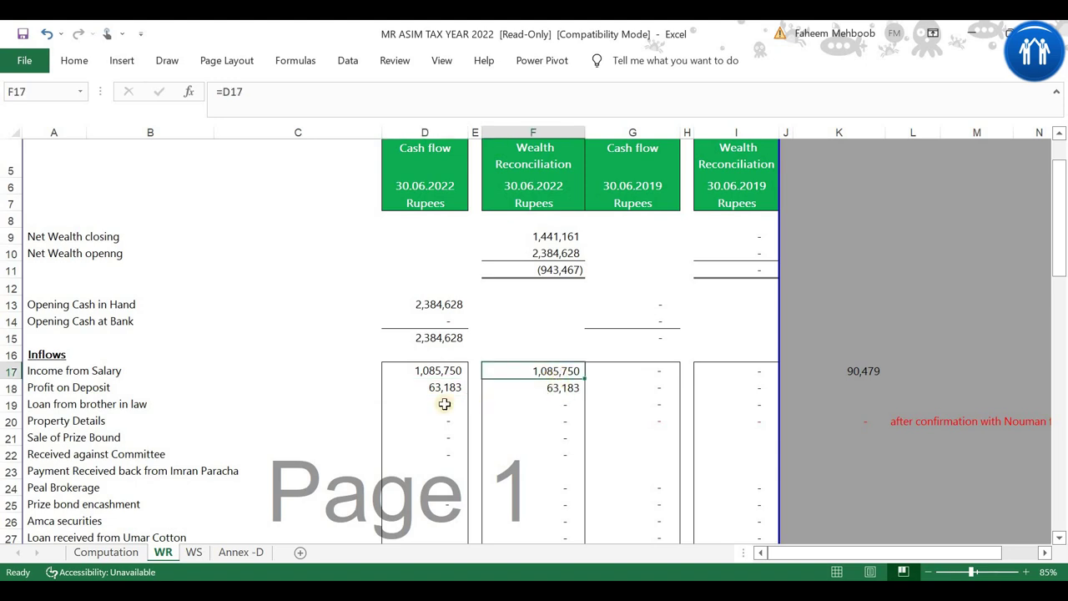
- Trace the personal expenses outflow in D33 to the Annex -D sheet, and check the bike and provident fund outflows on WR
scroll(445, 404, "down", 4)
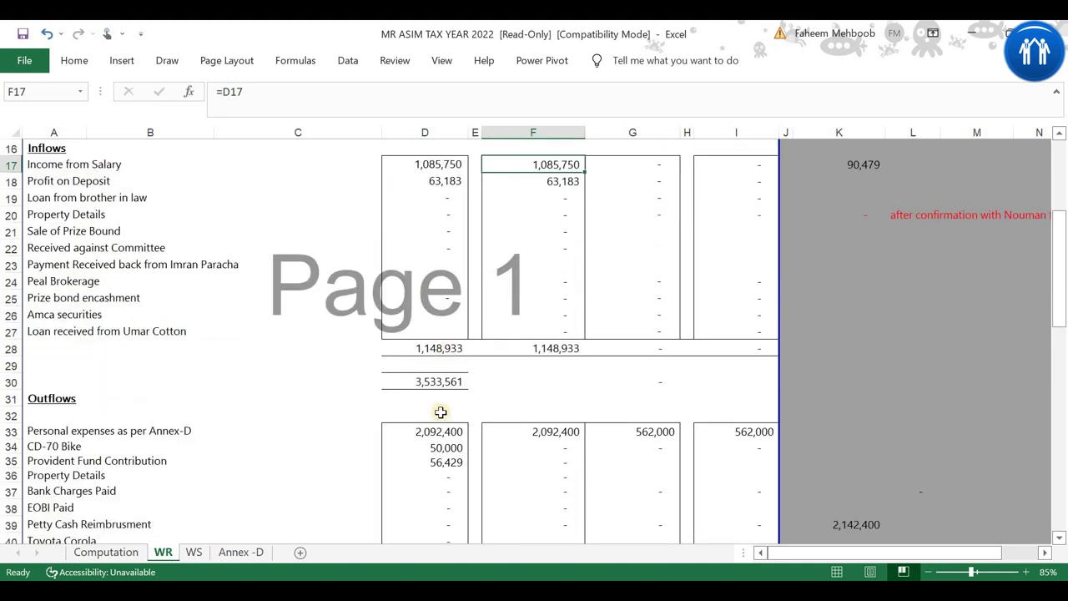
left_click(433, 433)
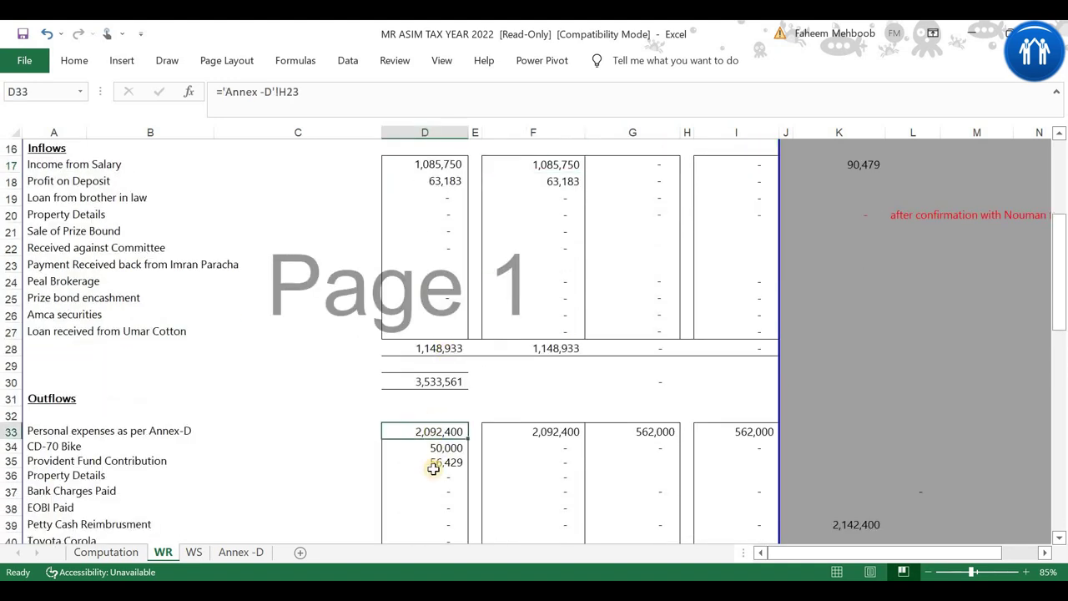
left_click(244, 554)
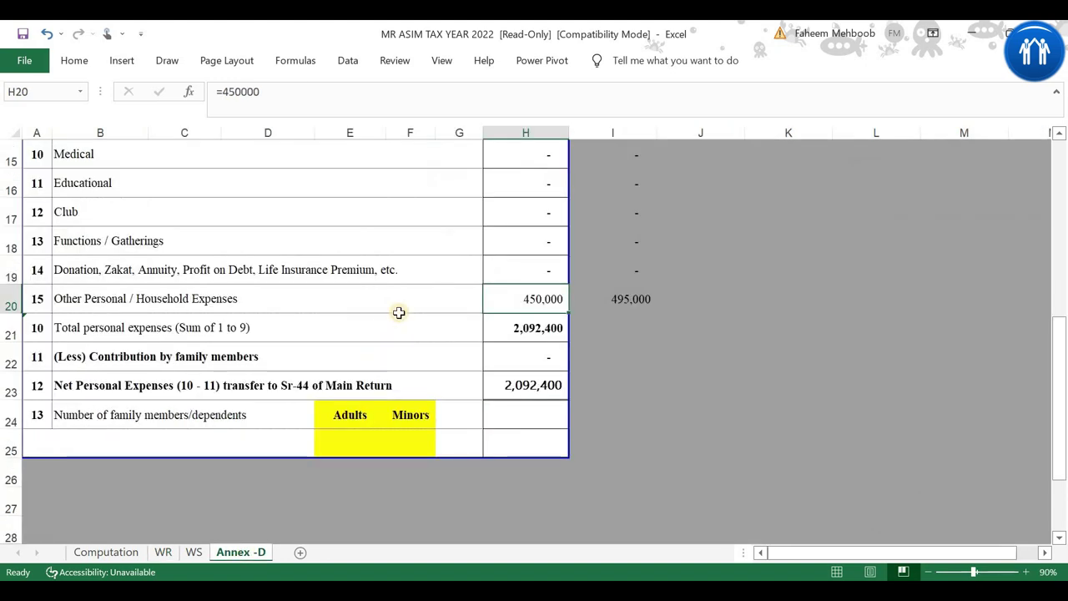
scroll(398, 312, "up", 4)
left_click(162, 551)
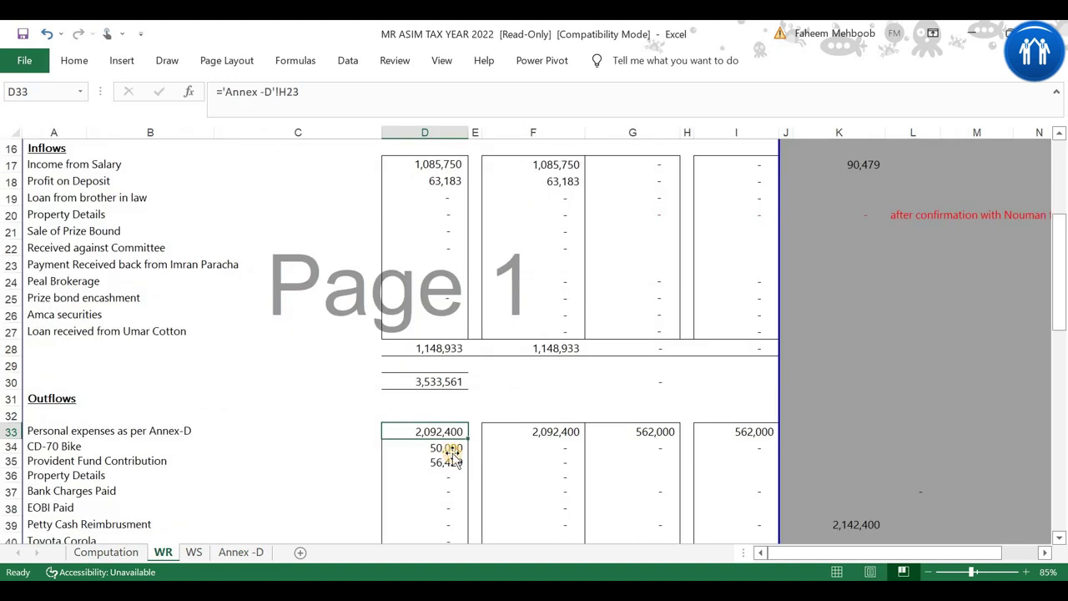
left_click(451, 450)
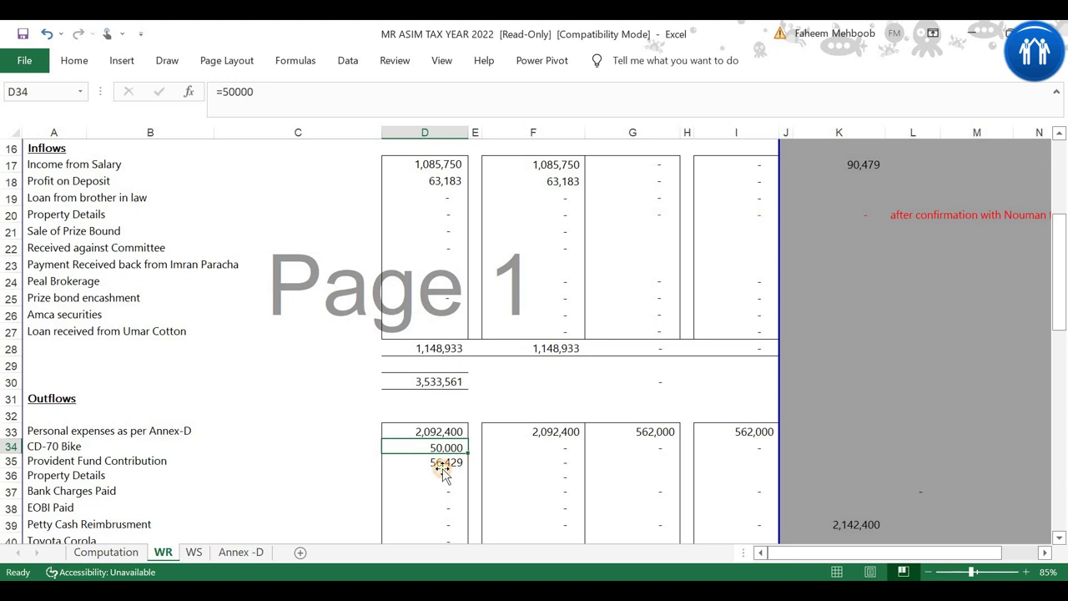
left_click(443, 472)
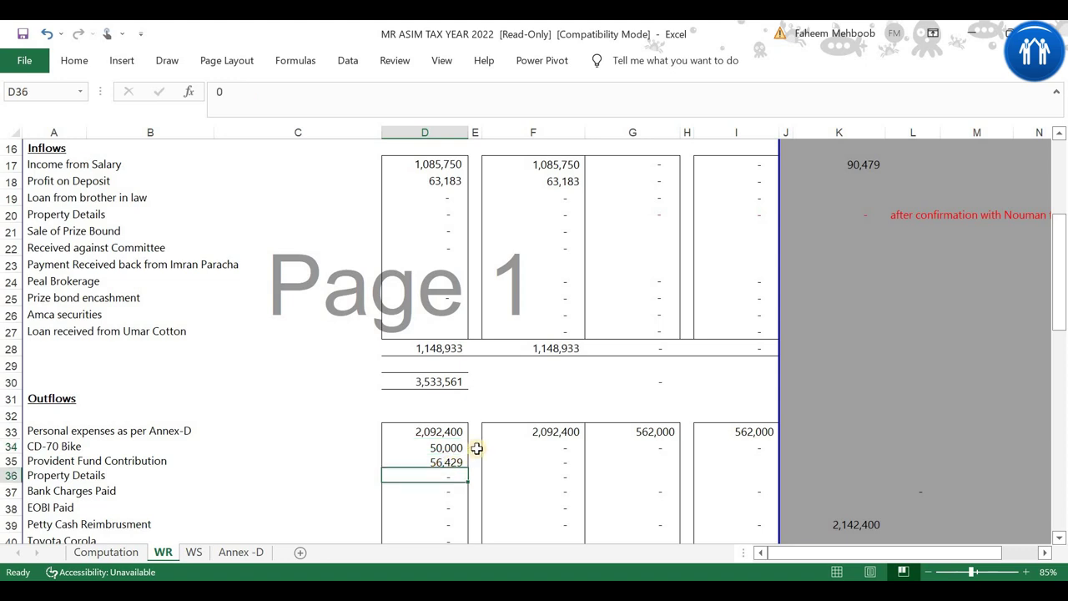
- Try the formula =D34 for the CD-70 Bike outflow in the wealth reconciliation cell F34, and undo it
left_click(545, 450)
type("=")
key("Left")
key("Left")
key("Return")
left_click(545, 451)
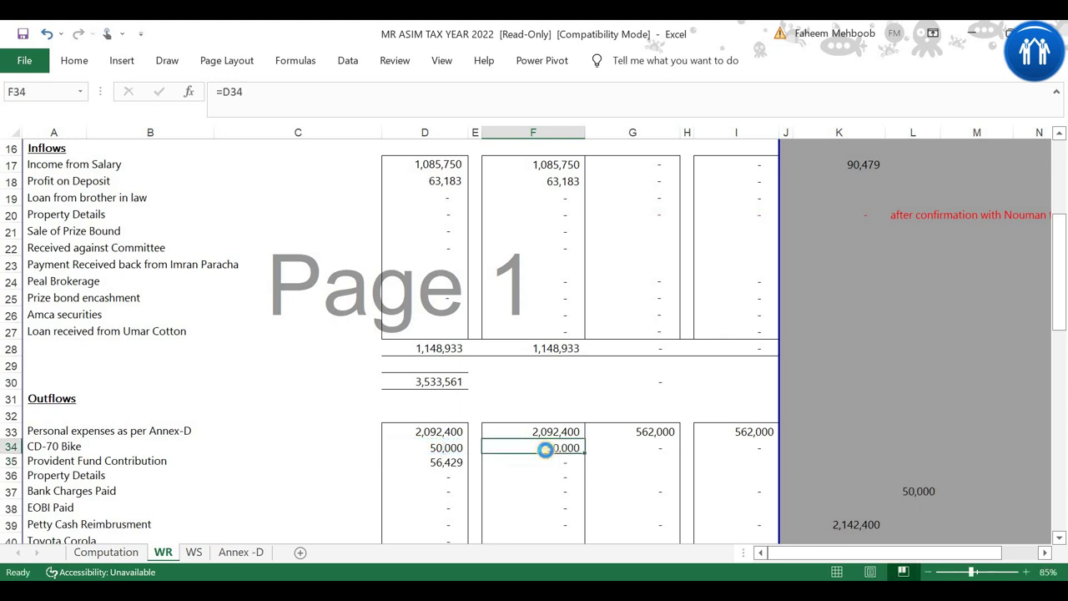
key("ctrl+z")
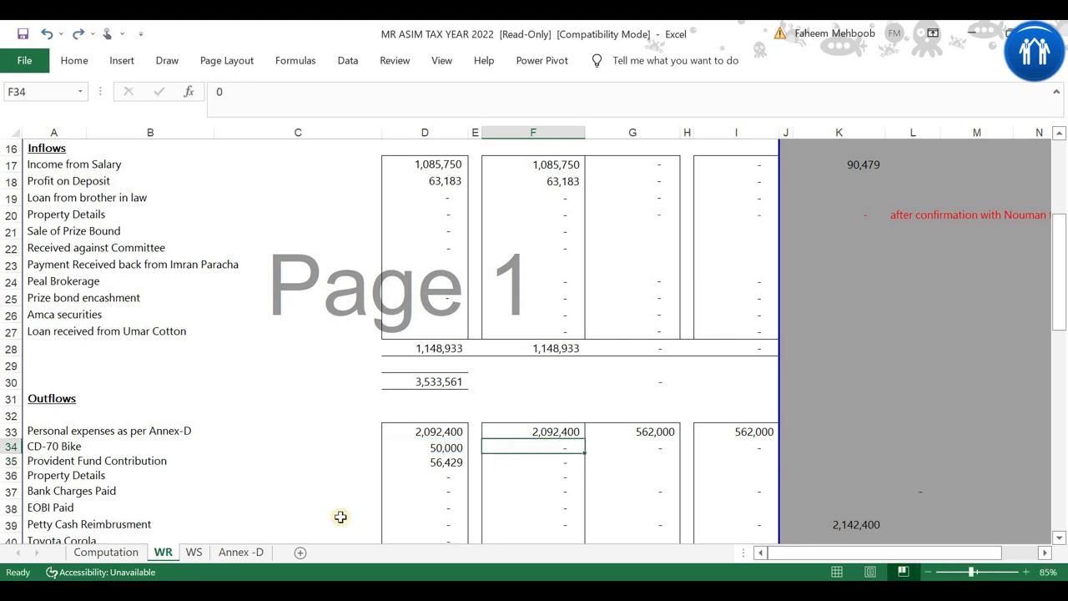
- Check the 2022 Provident Fund Contribution and CD-70 Bike assets on the WS sheet, and return to WR
left_click(192, 552)
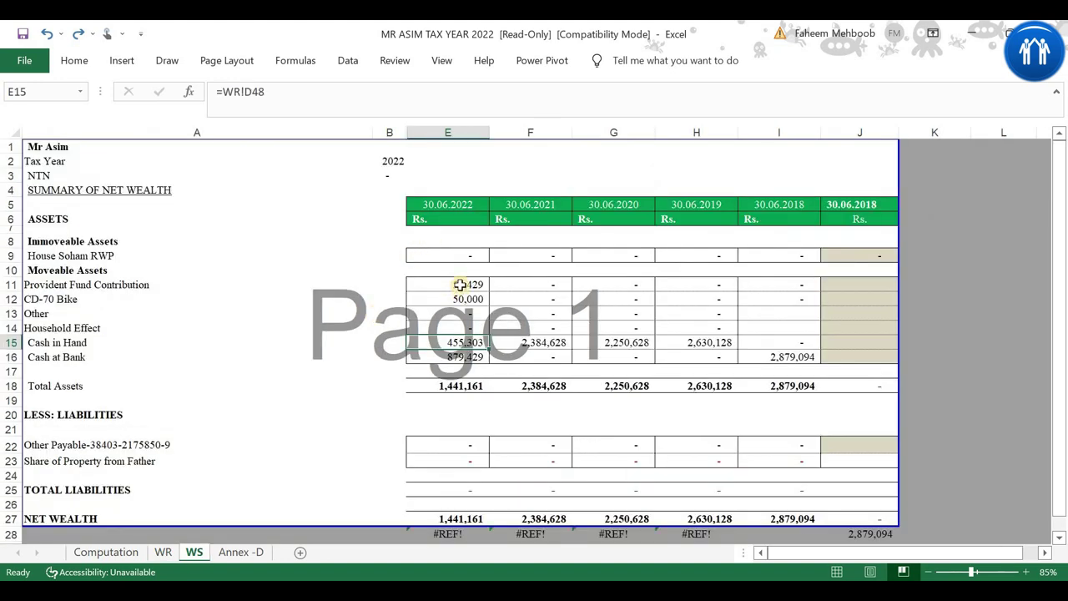
left_click_drag(460, 288, 463, 301)
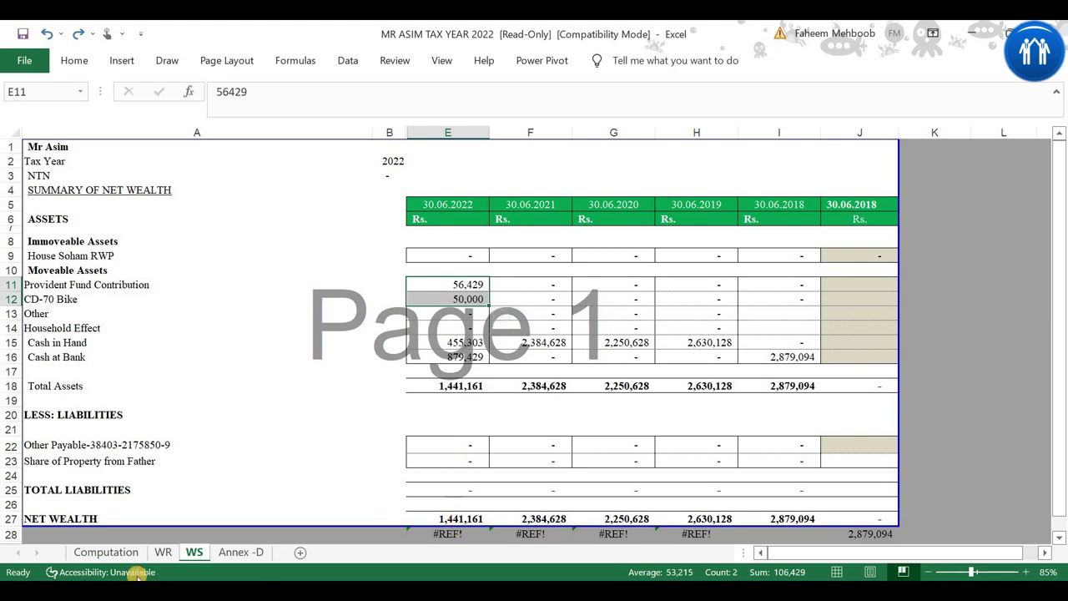
left_click(164, 553)
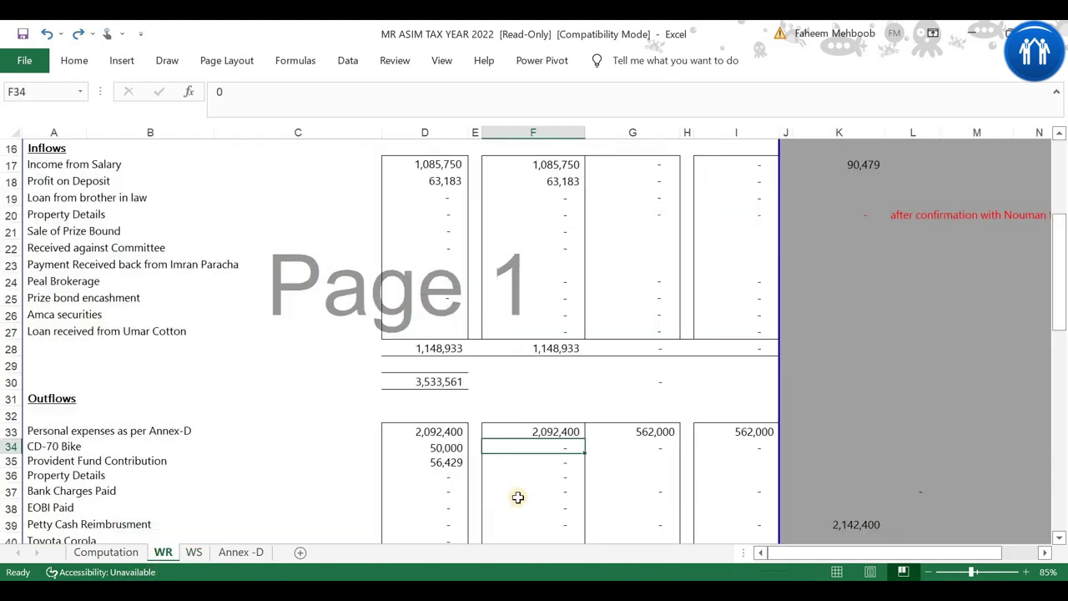
- Try the formulas =D34 in F34 and =D35 in F35 for the bike and provident fund outflows, and check their effect on F47 and F45
scroll(518, 497, "down", 3)
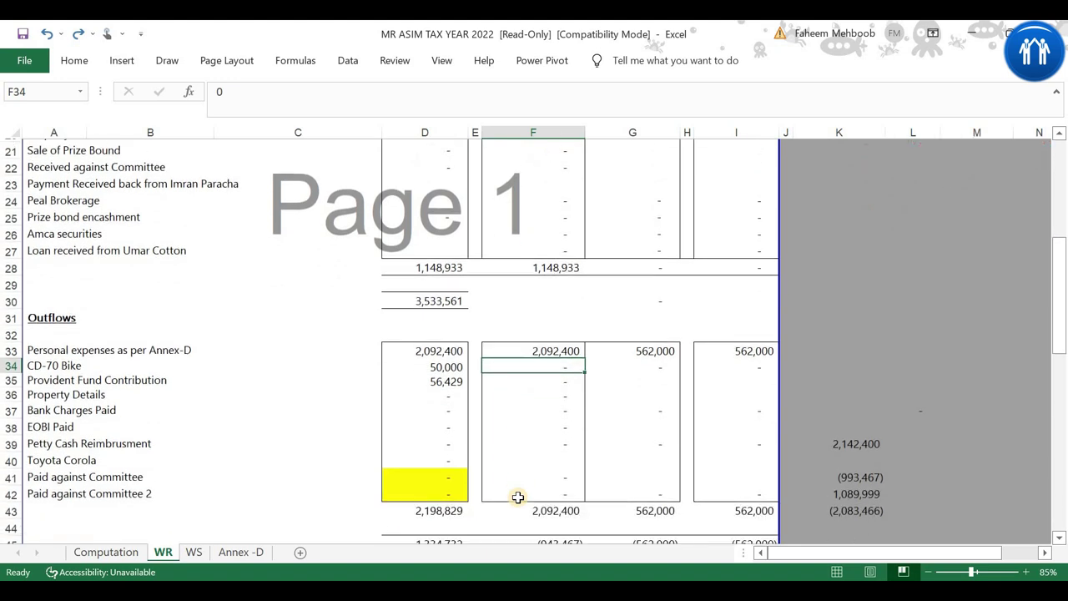
scroll(517, 497, "down", 1)
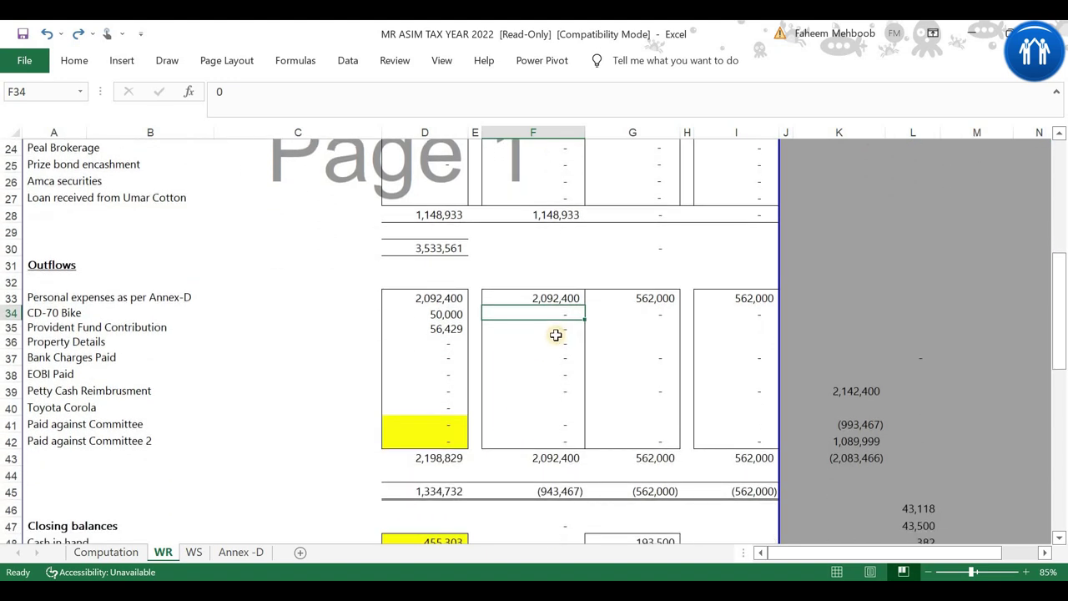
type("=")
key("Left")
key("Left")
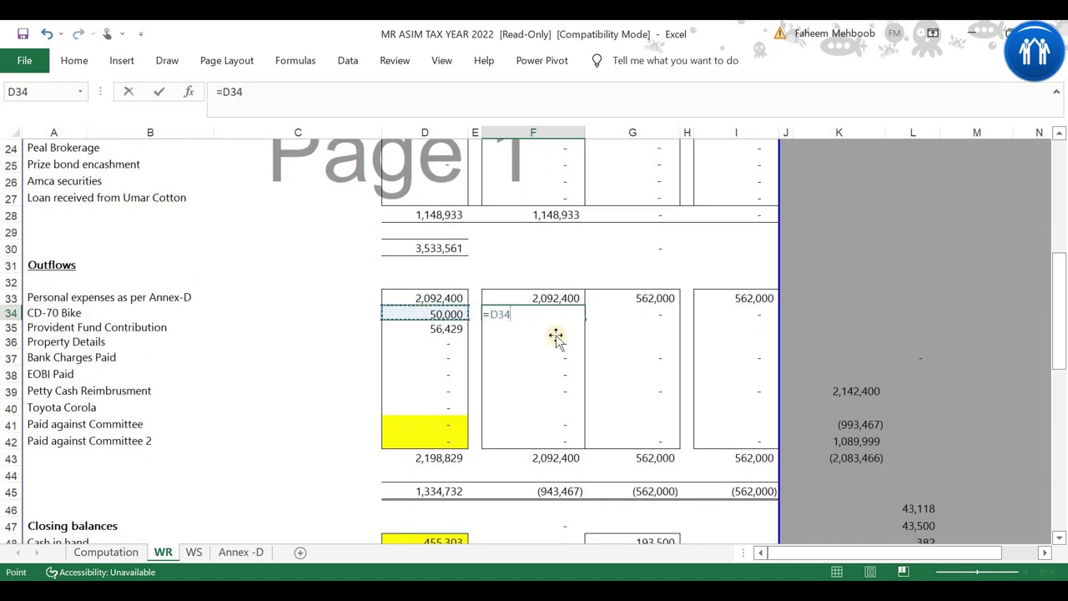
key("Return")
type("=")
key("Left")
key("Left")
key("Left")
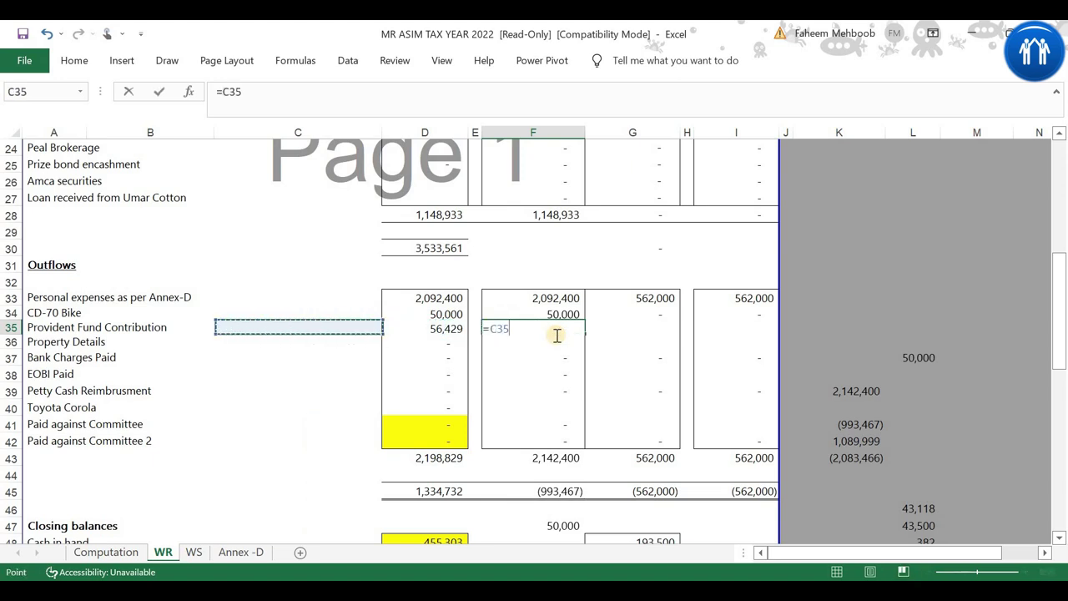
key("Right")
key("Return")
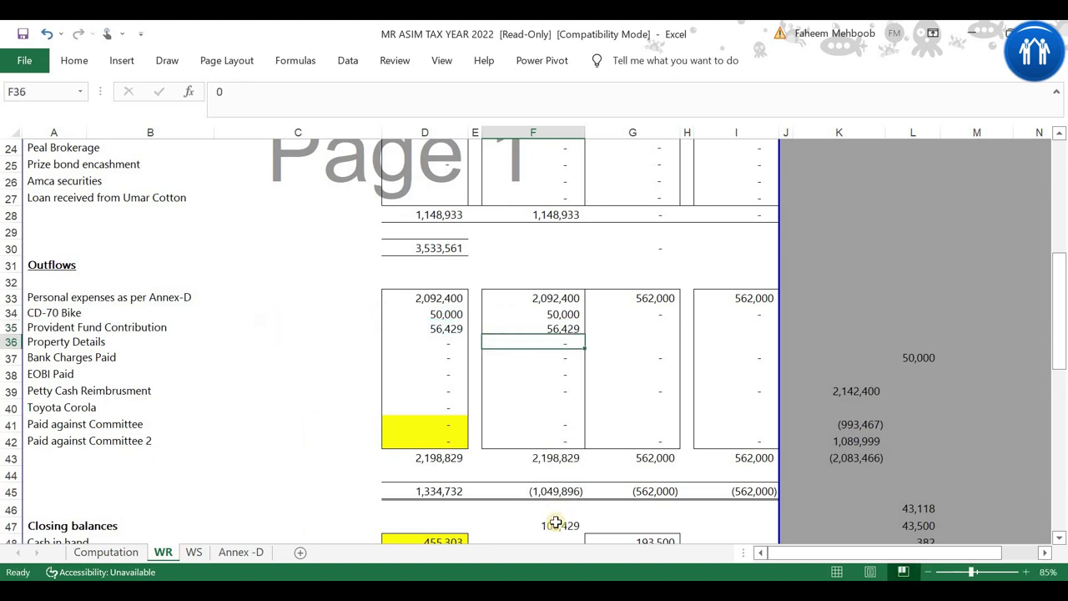
left_click(556, 523)
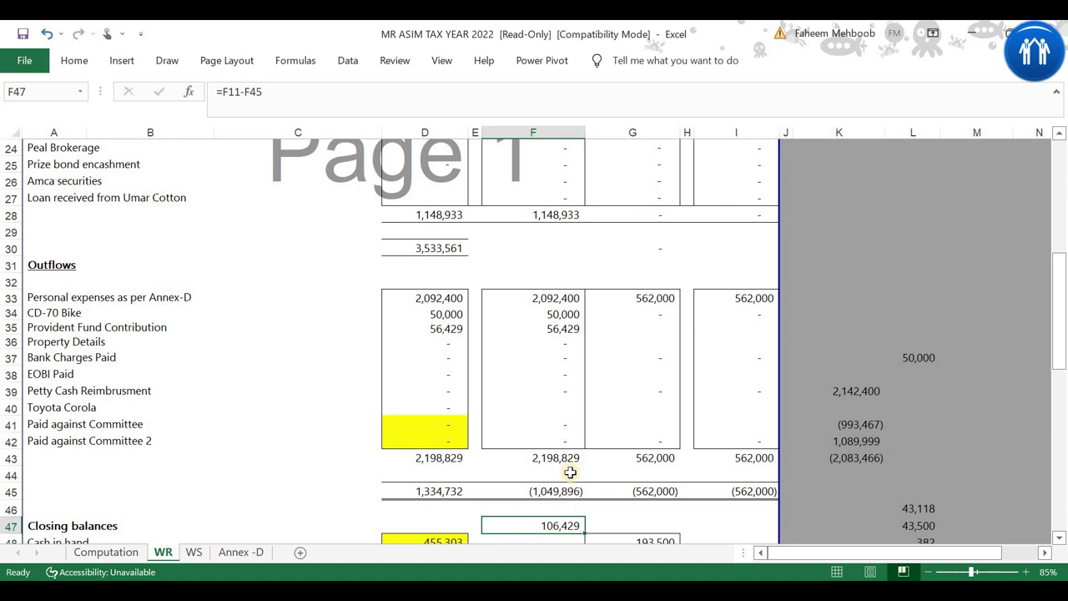
left_click(561, 490)
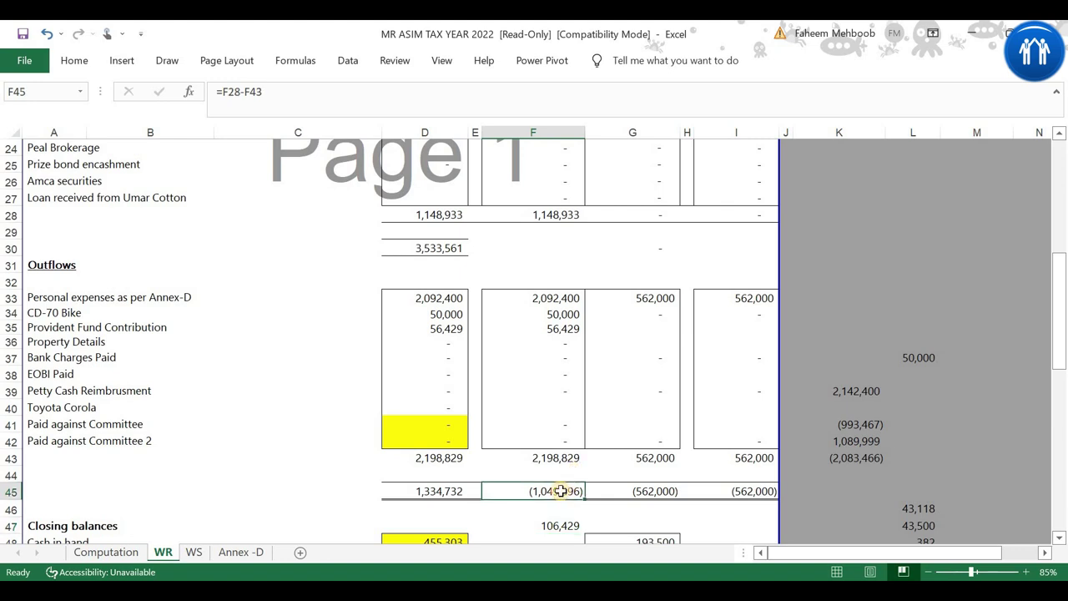
- Reset the CD-70 Bike and Provident Fund Contribution outflows in F34 and F35 to 0
left_click(549, 319)
type("0")
key("Return")
type("0")
key("Return")
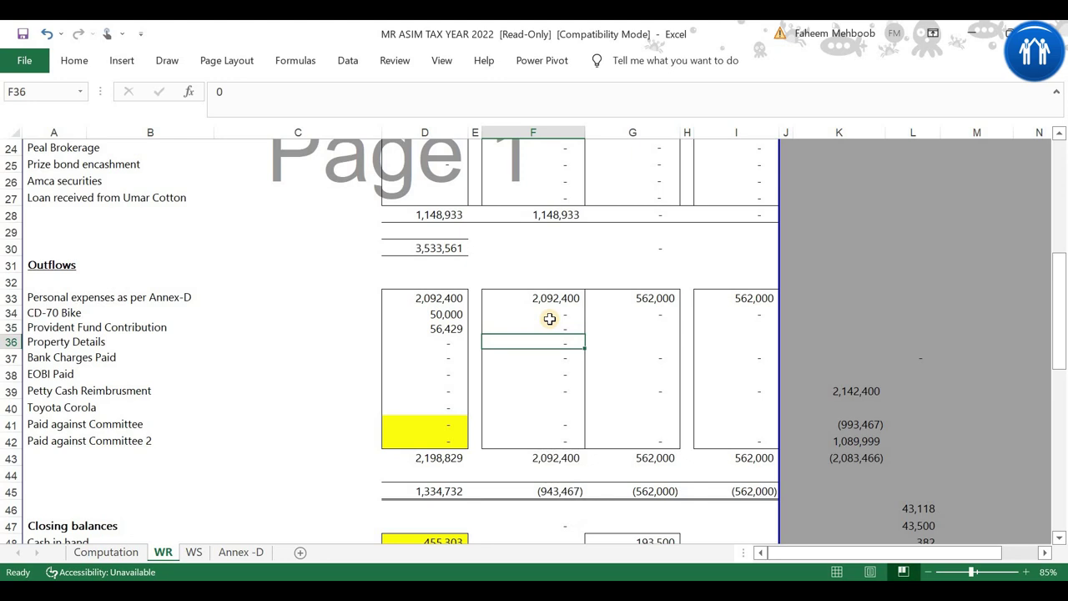
- Check the net movement in F45 against the net wealth difference in F11 by tracing the formula in F47
scroll(550, 319, "down", 1)
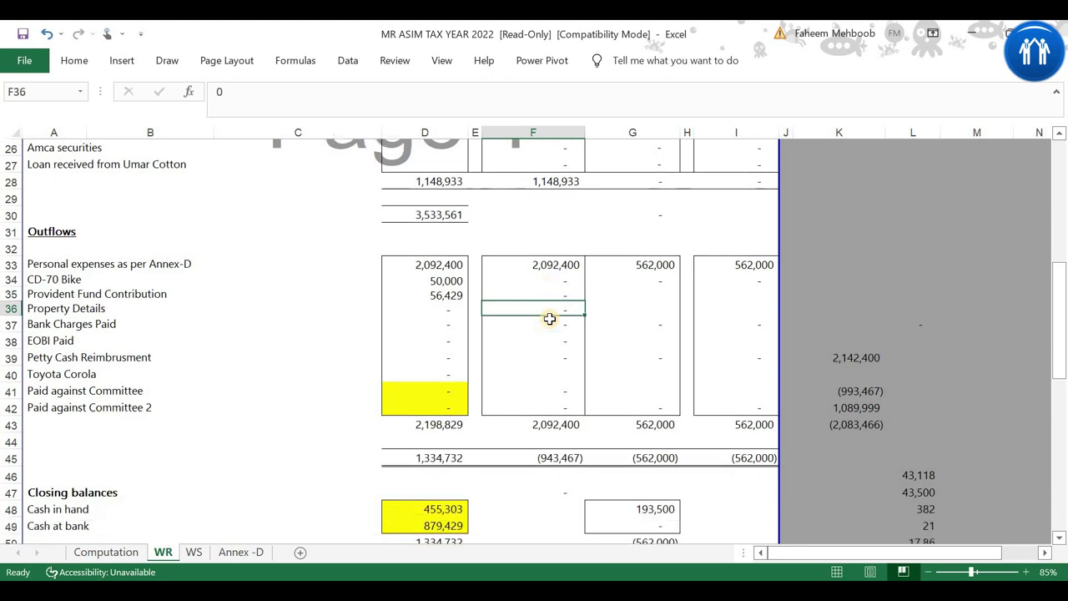
left_click(554, 458)
scroll(554, 458, "up", 5)
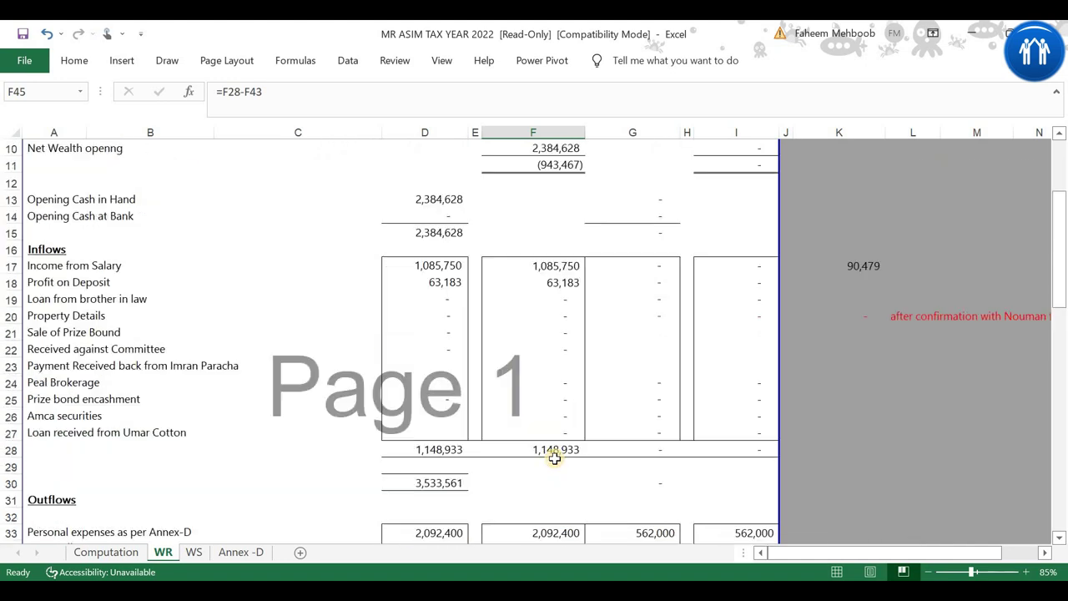
scroll(554, 458, "down", 4)
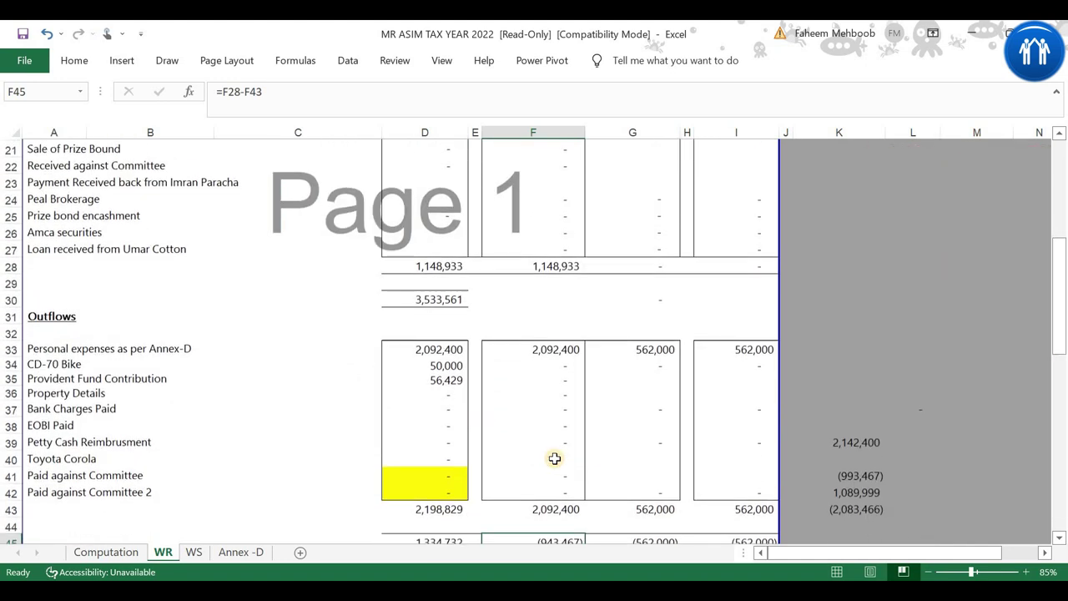
scroll(554, 458, "down", 1)
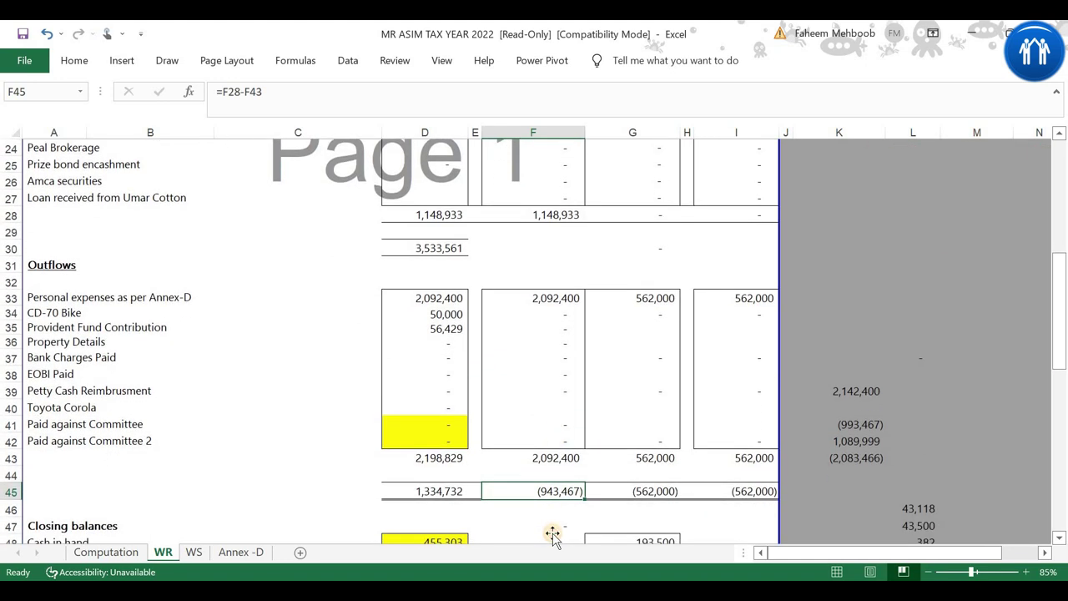
left_click(552, 533)
double_click(554, 532)
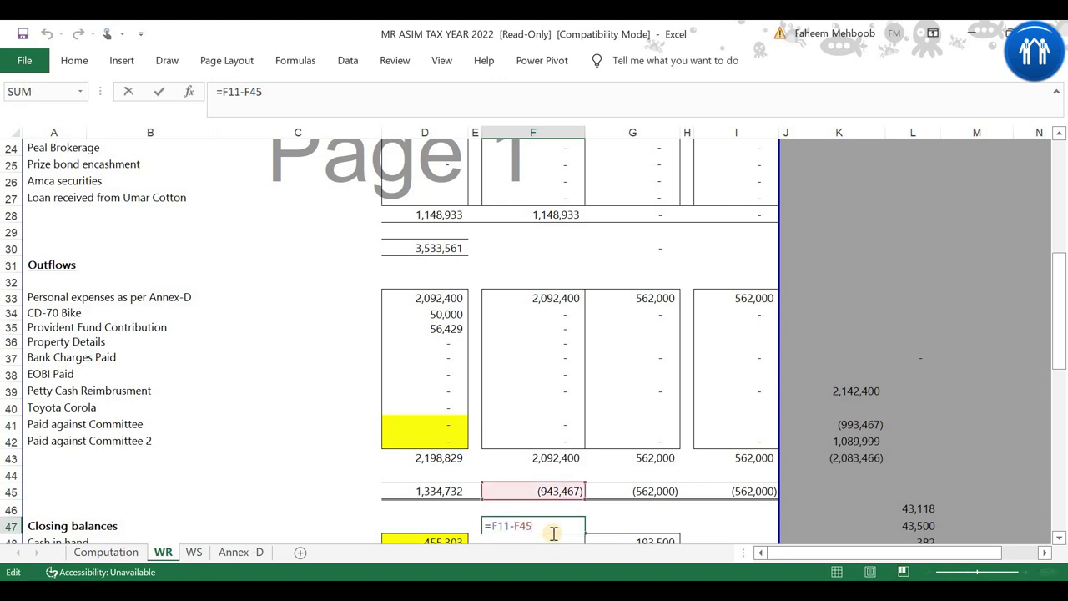
scroll(578, 496, "up", 6)
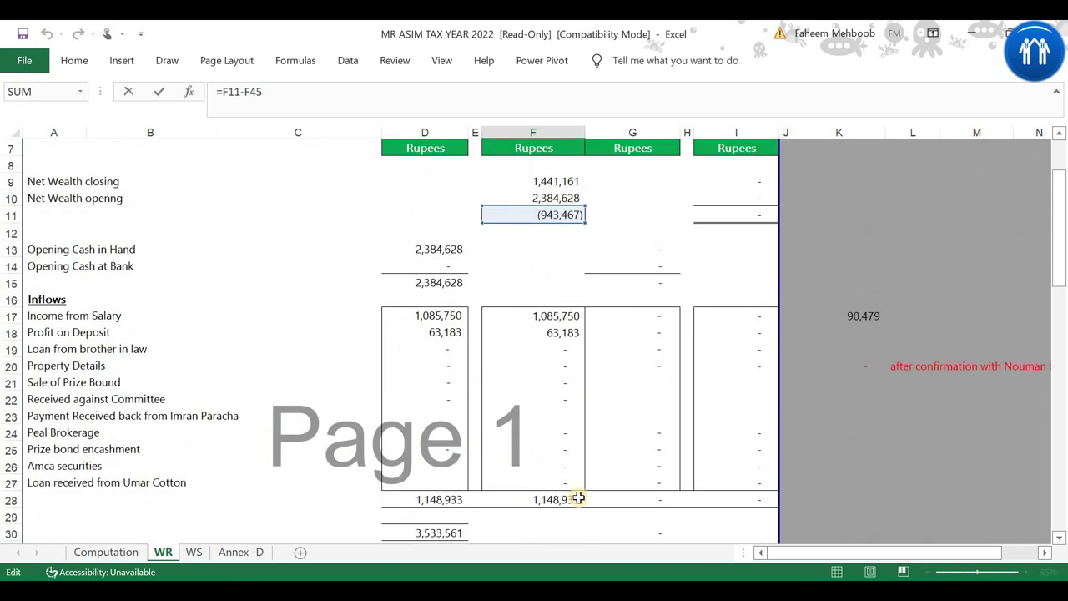
scroll(578, 498, "down", 5)
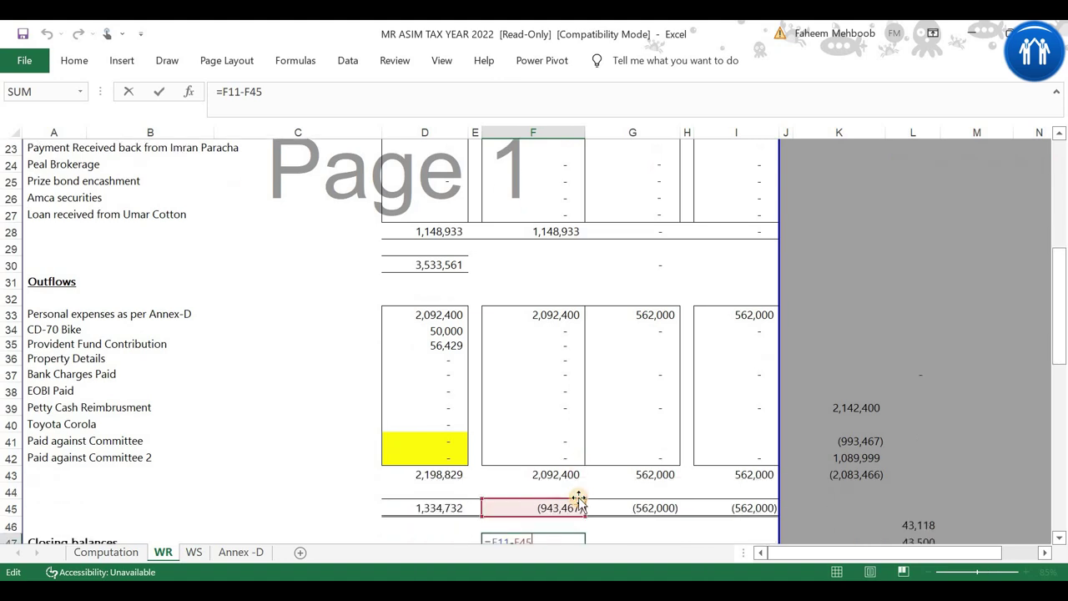
key("Return")
scroll(578, 498, "down", 1)
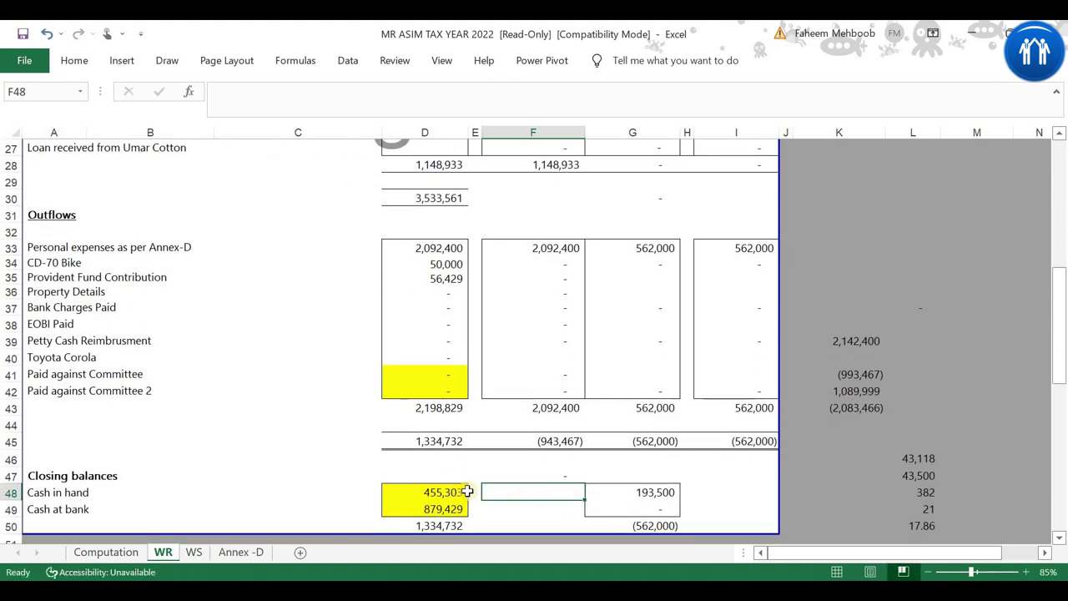
- Examine the closing cash in hand and cash at bank in D48 and D49 against the cash flow balance in D45
left_click(445, 497)
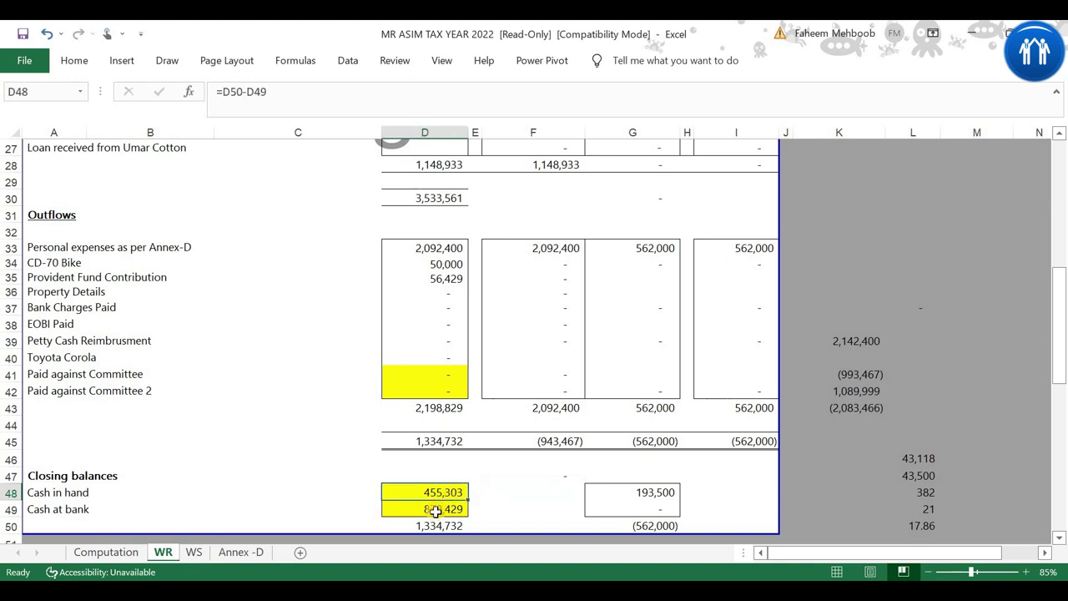
left_click(435, 511)
left_click(444, 491)
left_click_drag(452, 494, 447, 509)
left_click(446, 443)
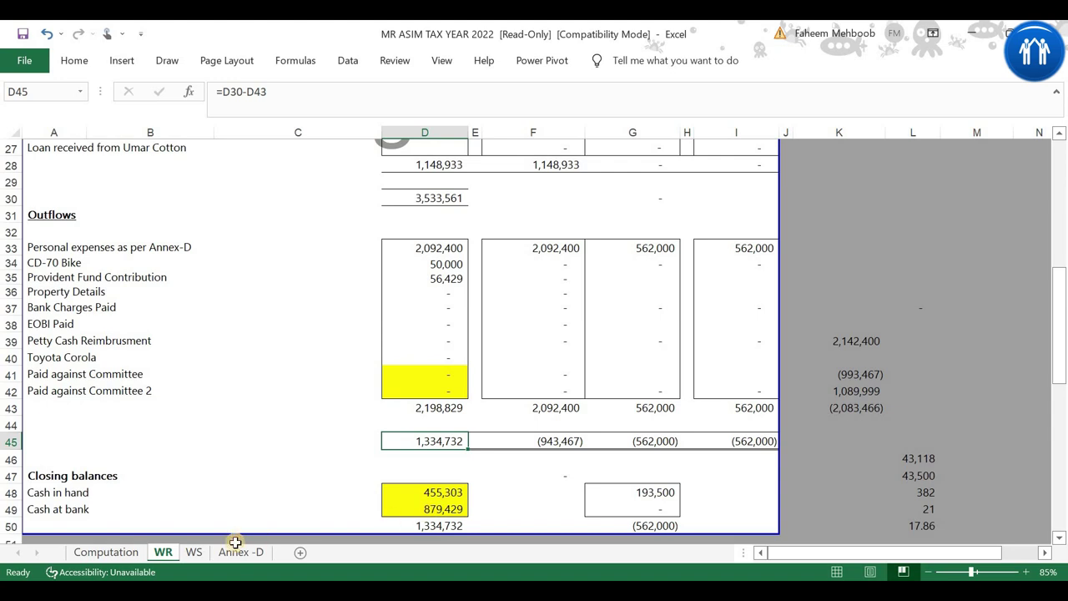
- Review the 2022 provident fund, bike, cash in hand, cash at bank and total assets entries on the WS sheet
left_click(193, 552)
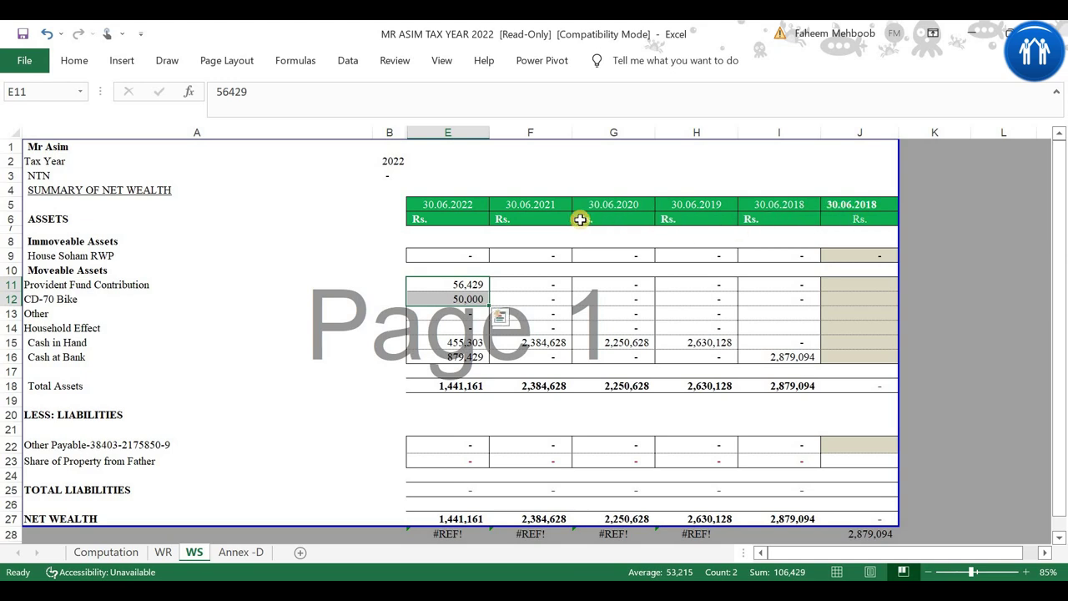
left_click(471, 287)
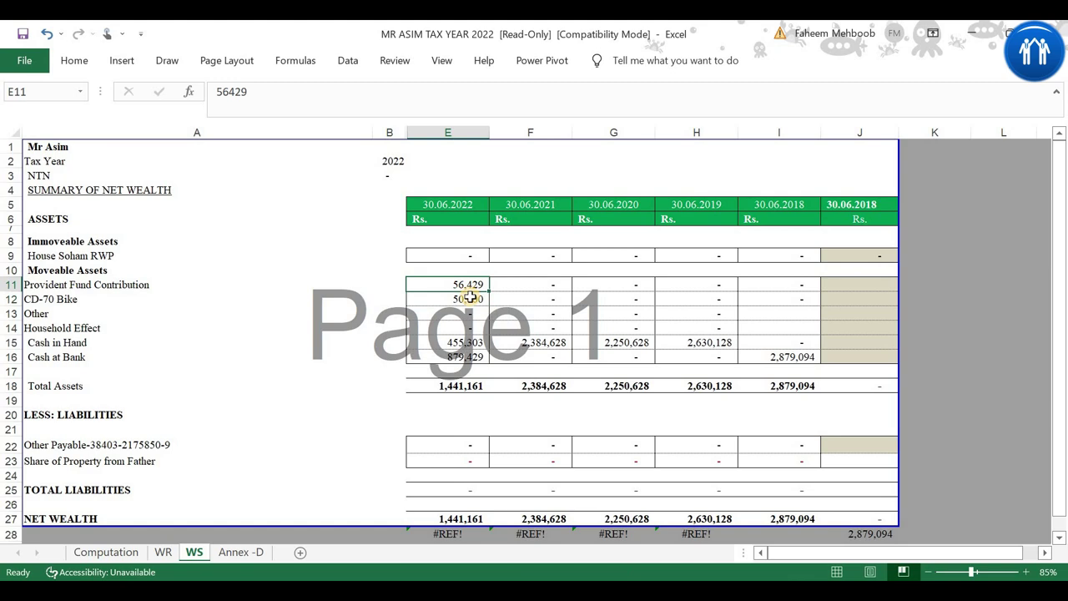
left_click(470, 297)
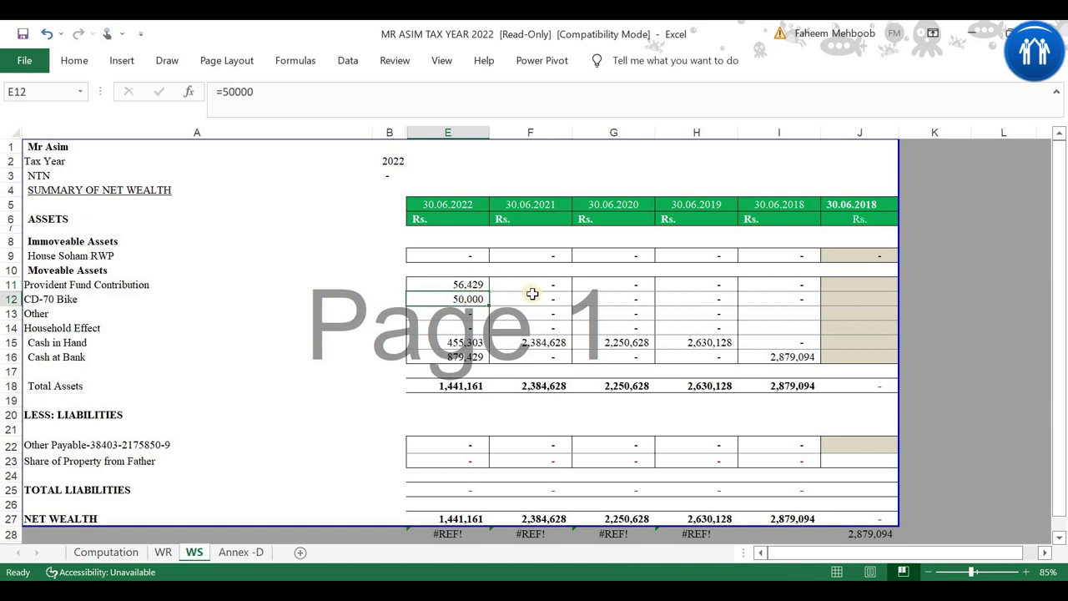
left_click(468, 347)
left_click(464, 357)
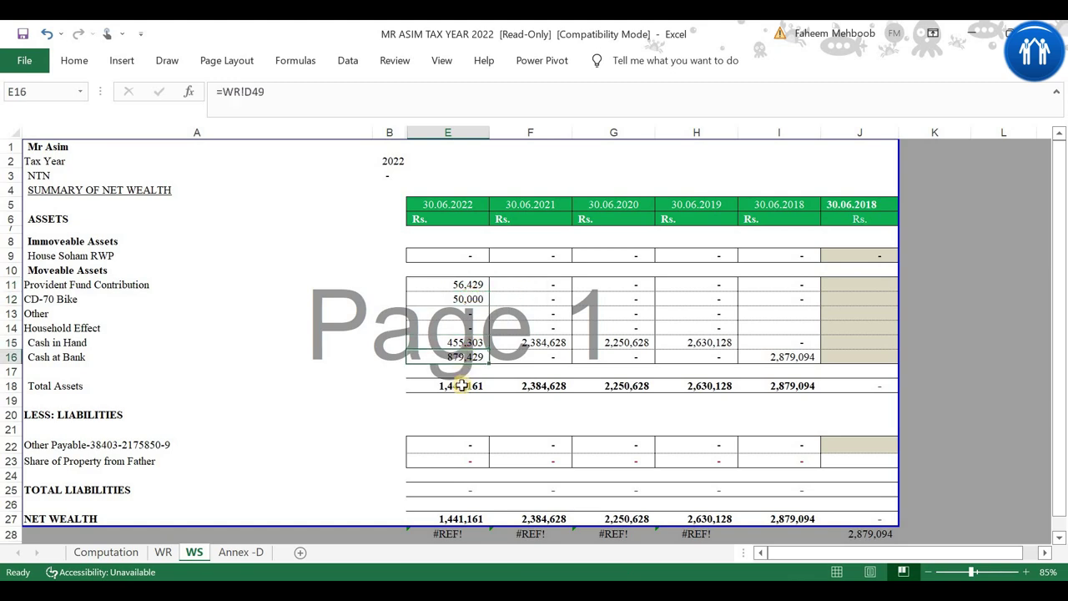
left_click(462, 385)
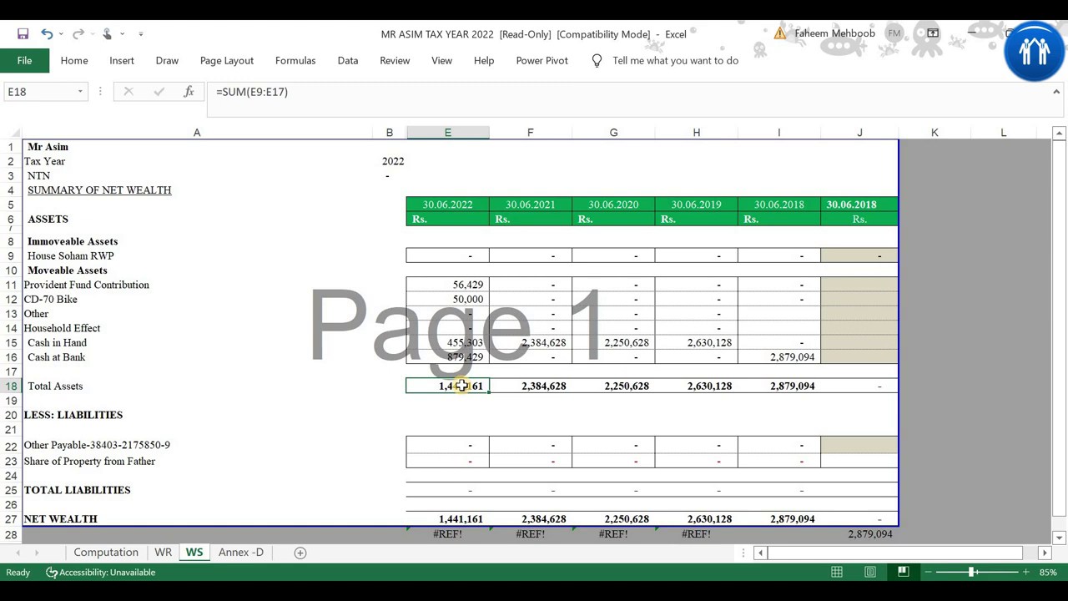
- Calculate the change in total assets from 2021 to 2022 in WS cell F19 with the formula =E18-F18
left_click(529, 403)
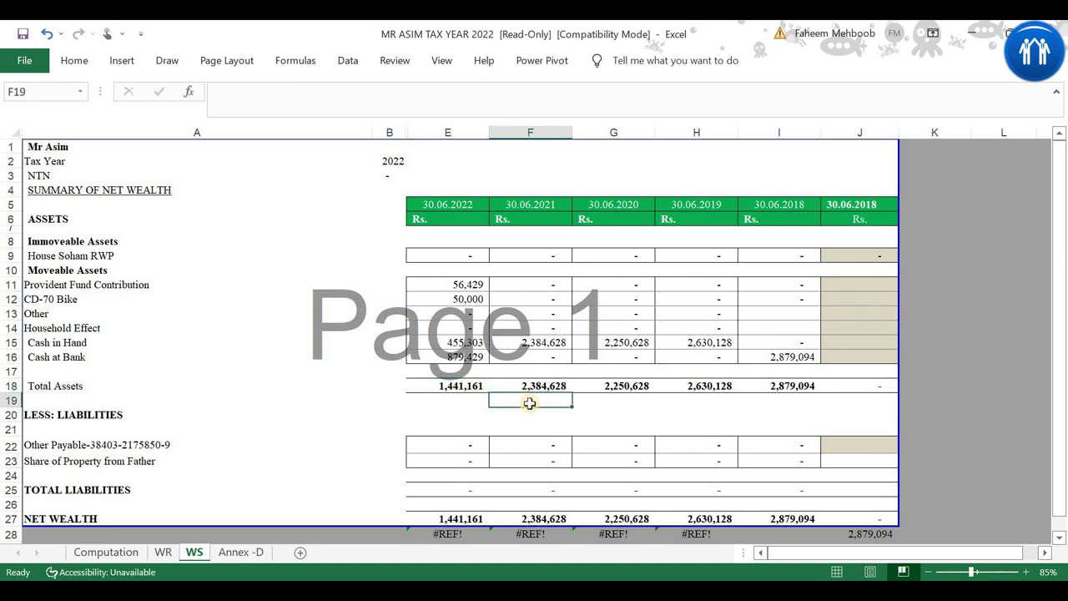
type("=")
key("Up")
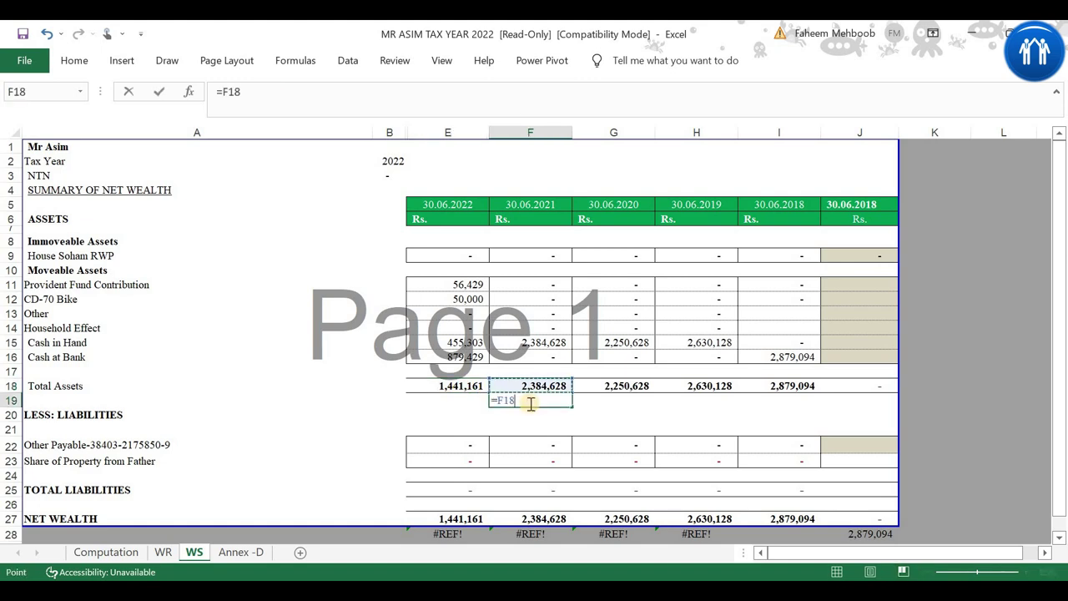
key("Left")
type("-")
key("Up")
key("Return")
left_click(529, 401)
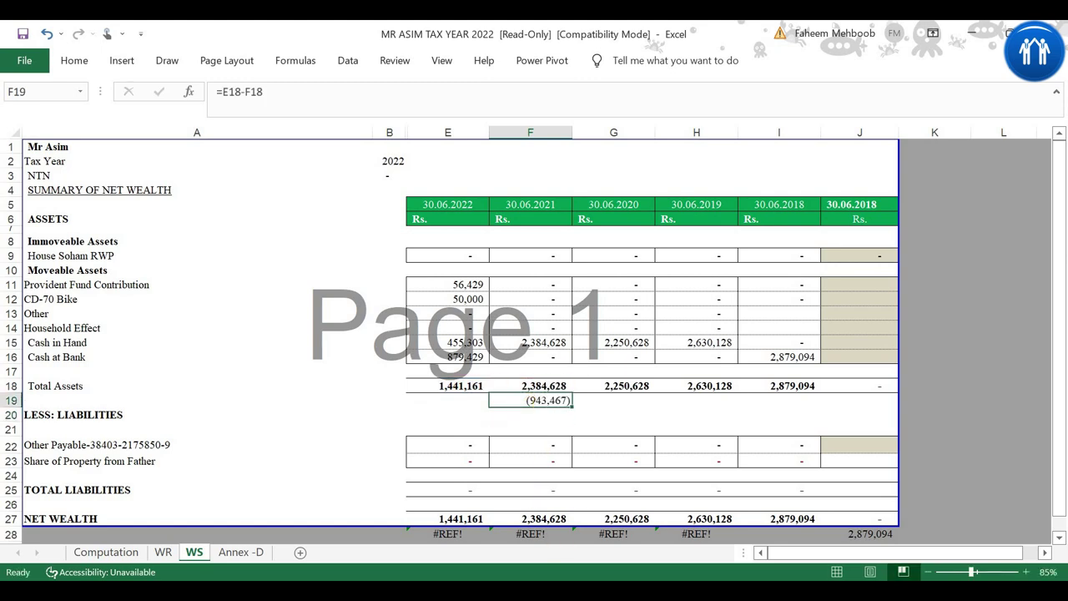
- Switch to the browser, open Iris from the Federal Board of Revenue website and log in
key("alt+Tab")
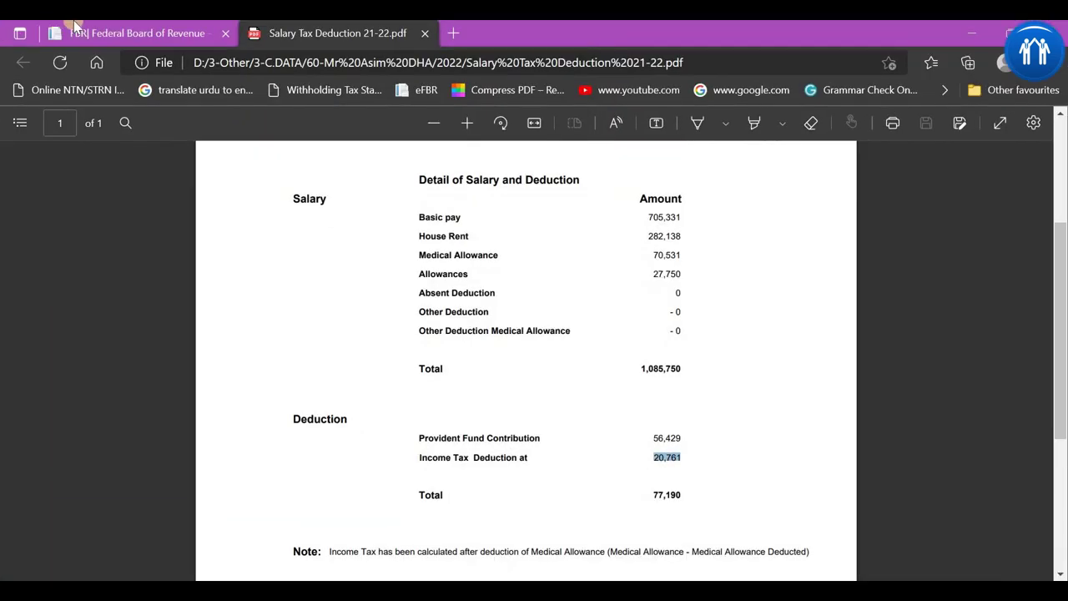
left_click(84, 30)
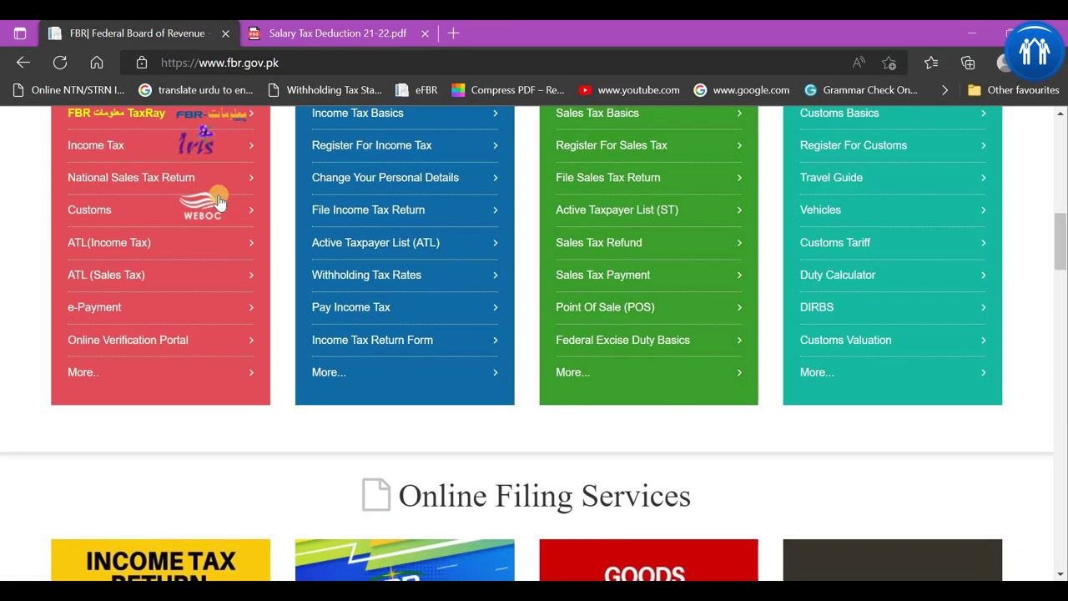
left_click(196, 143)
left_click(974, 455)
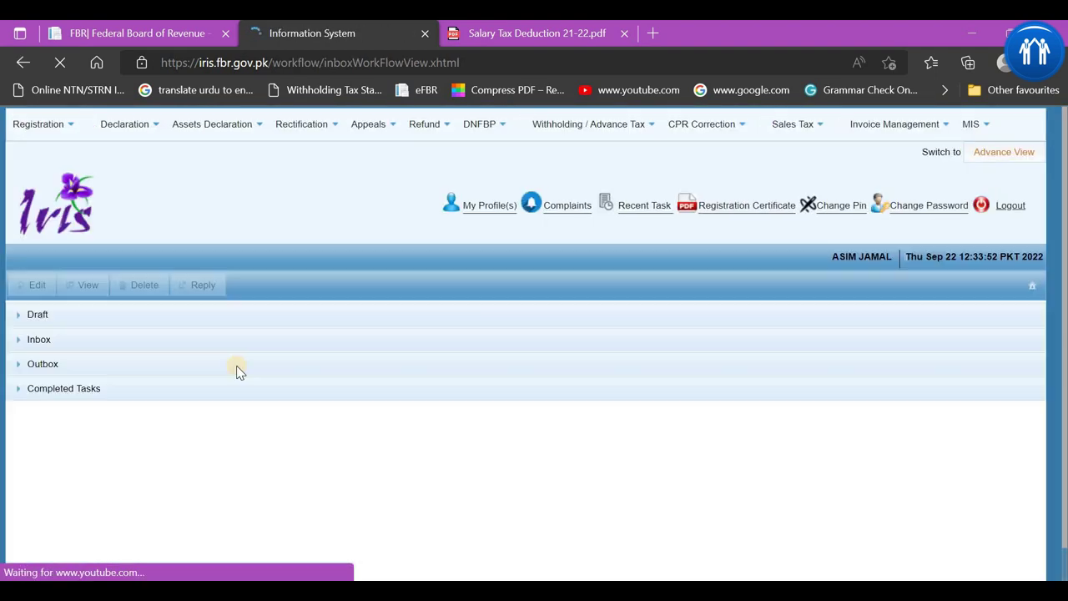
- Open the draft 114(1) return of income for tax year 2022 from the new declarations for editing
left_click(65, 317)
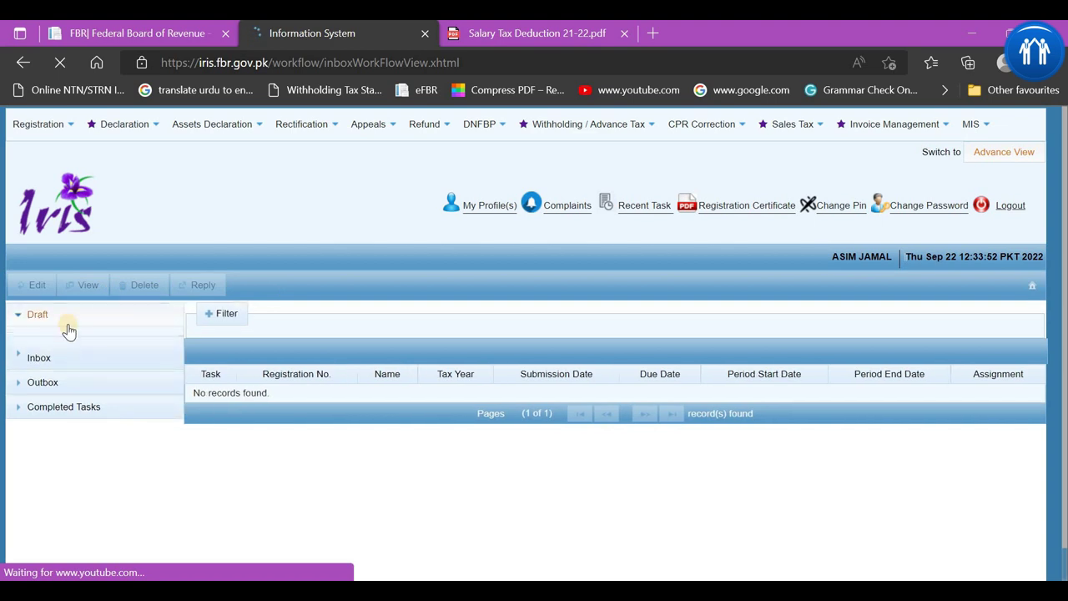
left_click(87, 342)
left_click(226, 421)
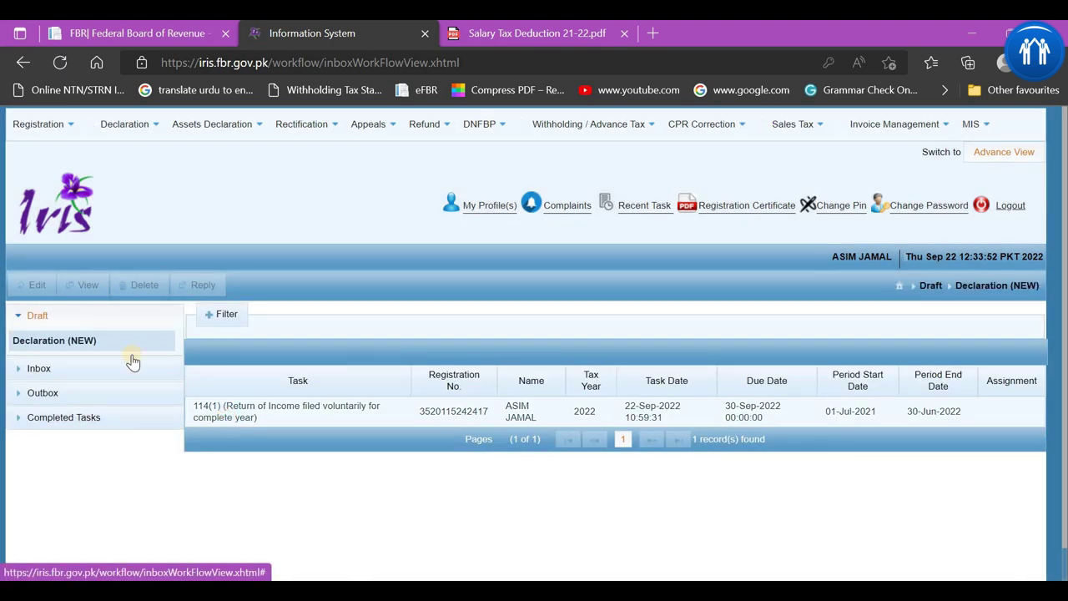
left_click(148, 126)
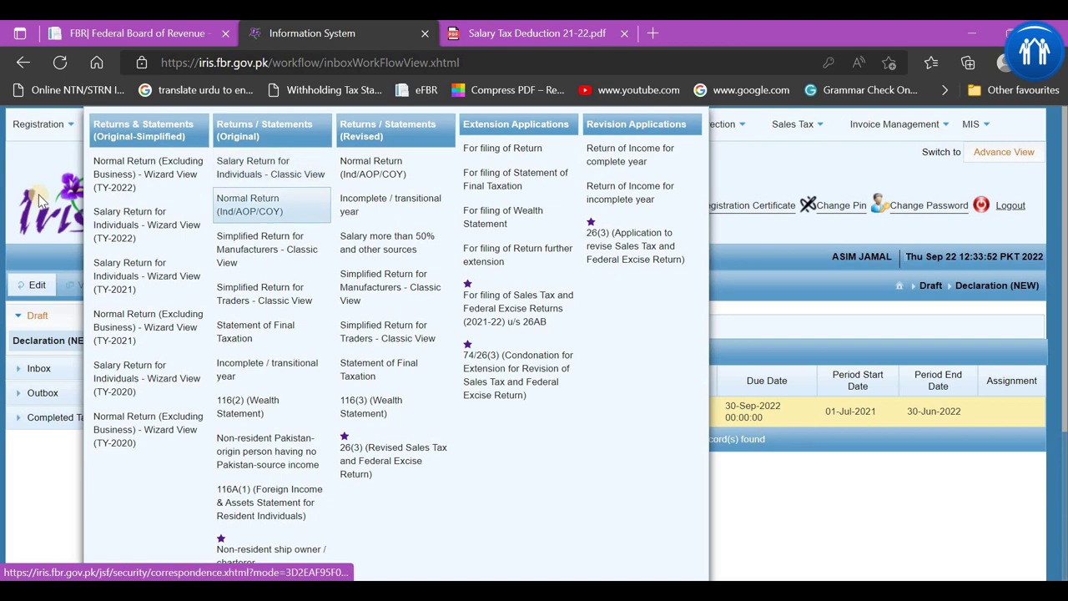
left_click(30, 291)
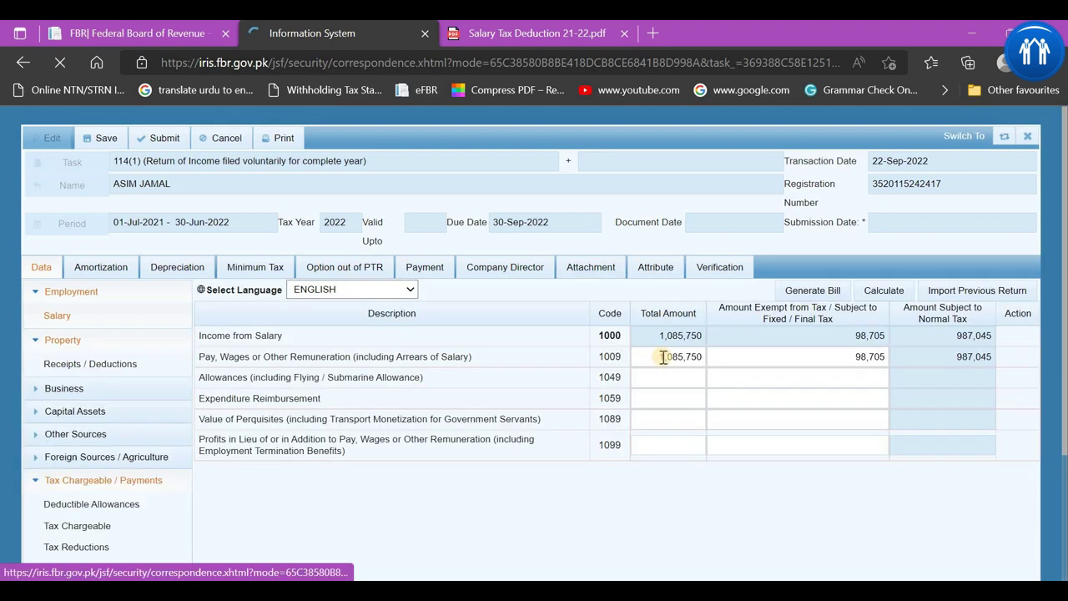
- Switch to the Excel tax workbook and check the gross basic salary in C8 on the Computation sheet
key("alt+Tab")
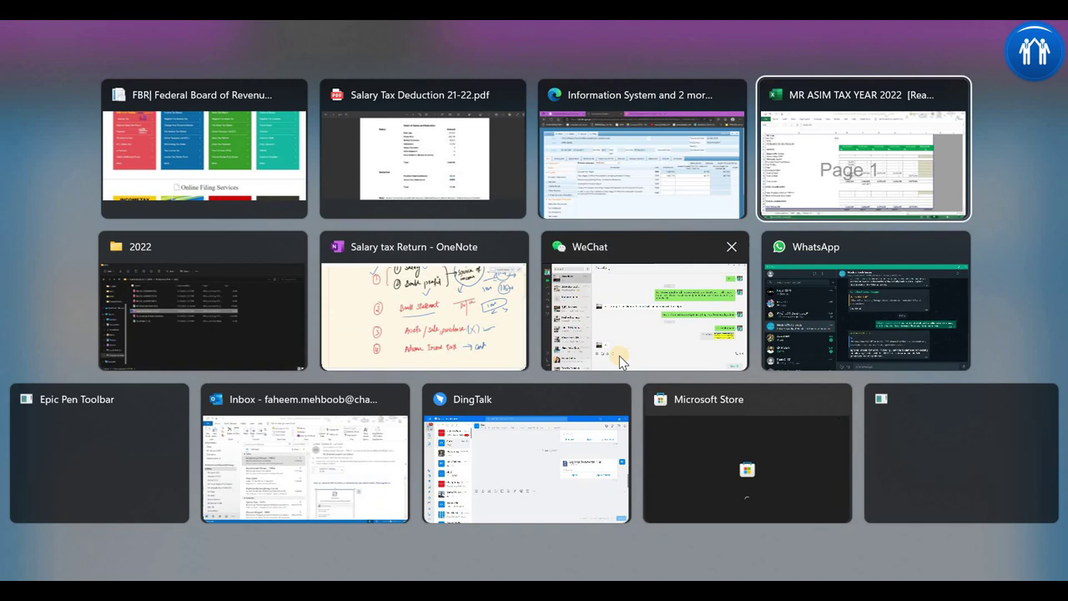
left_click(797, 187)
left_click(108, 551)
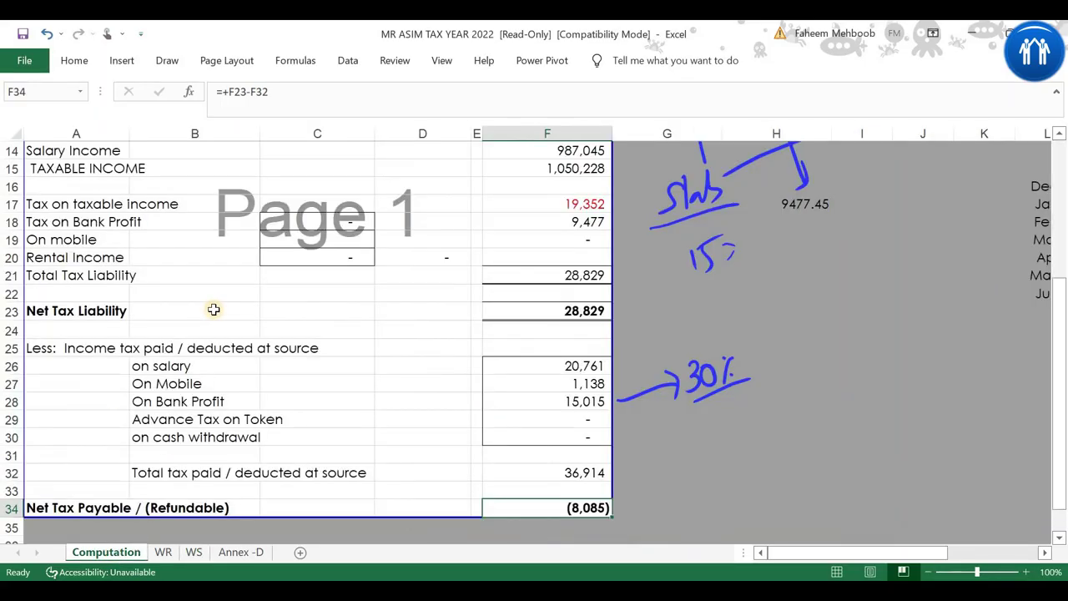
scroll(358, 204, "up", 2)
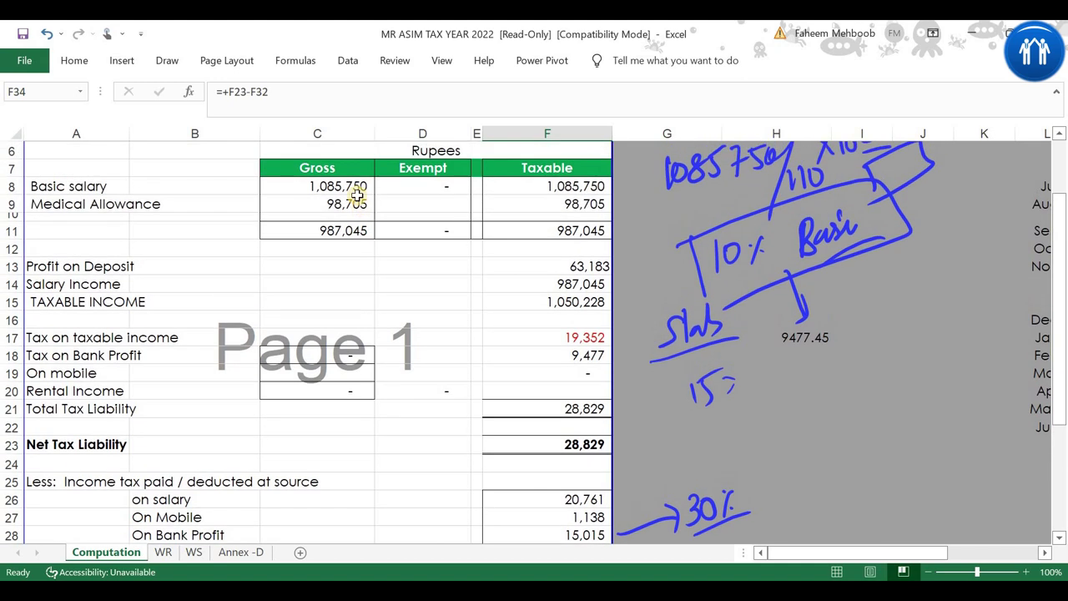
left_click(357, 187)
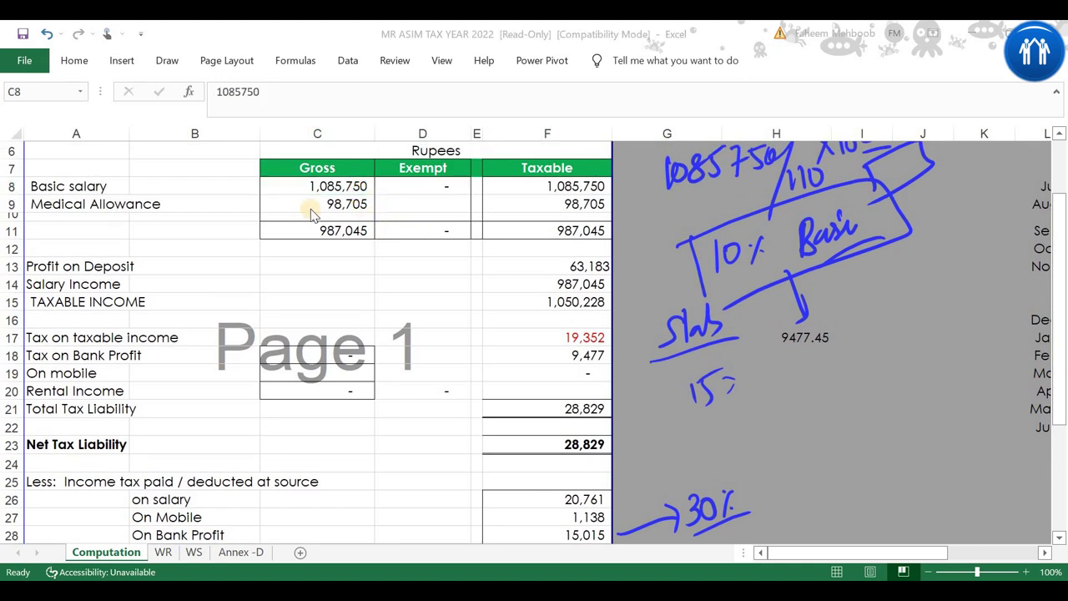
- Switch back to Iris, check the exempt and taxable pay amounts for code 1009, and recalculate the return
key("super+Tab")
left_click(426, 146)
left_click(840, 356)
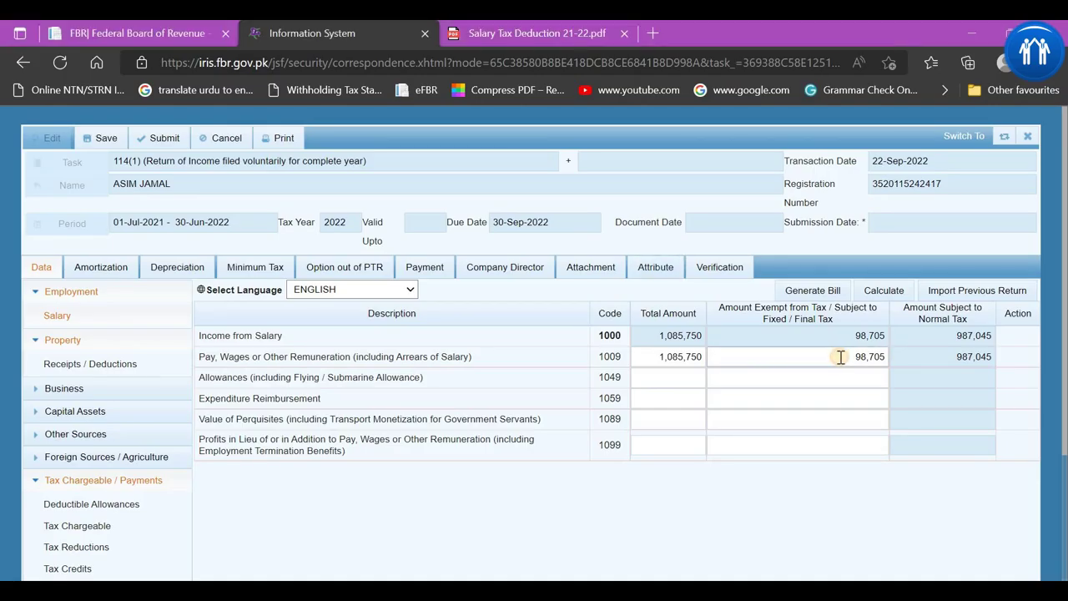
double_click(840, 356)
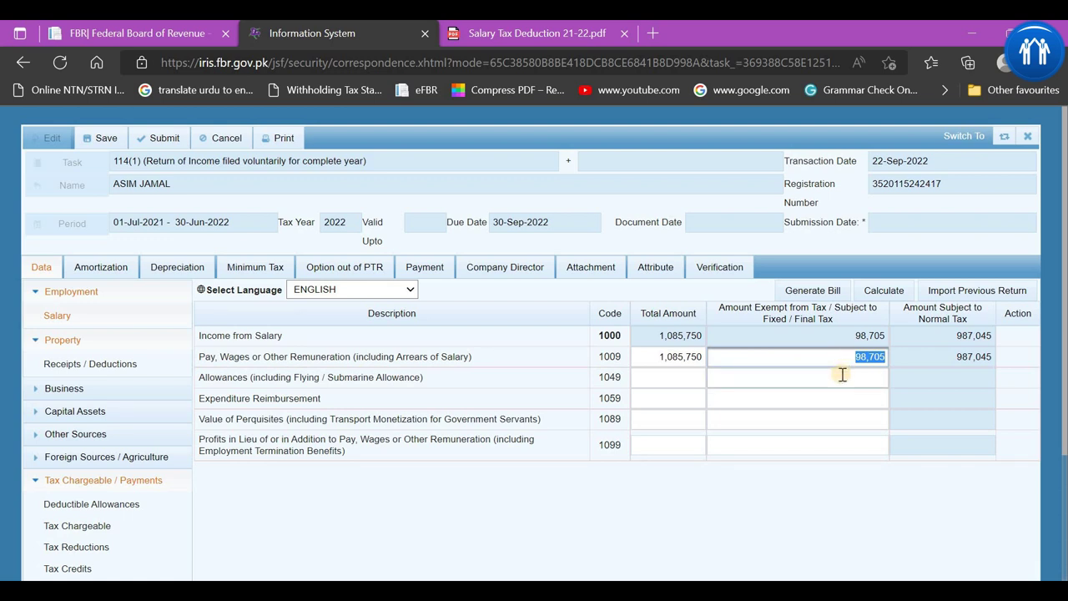
left_click(984, 357)
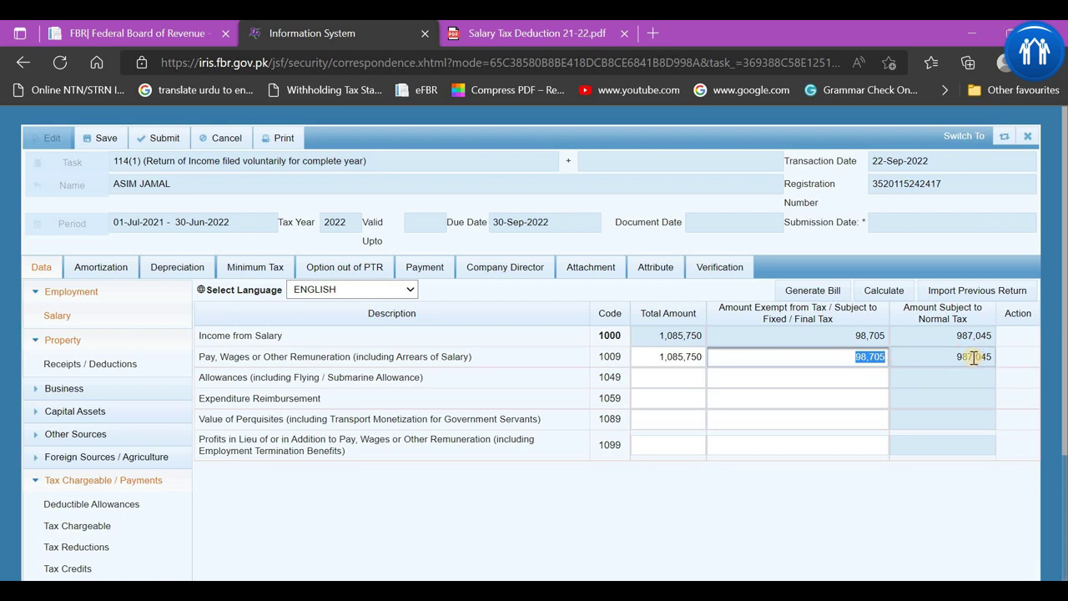
left_click(878, 290)
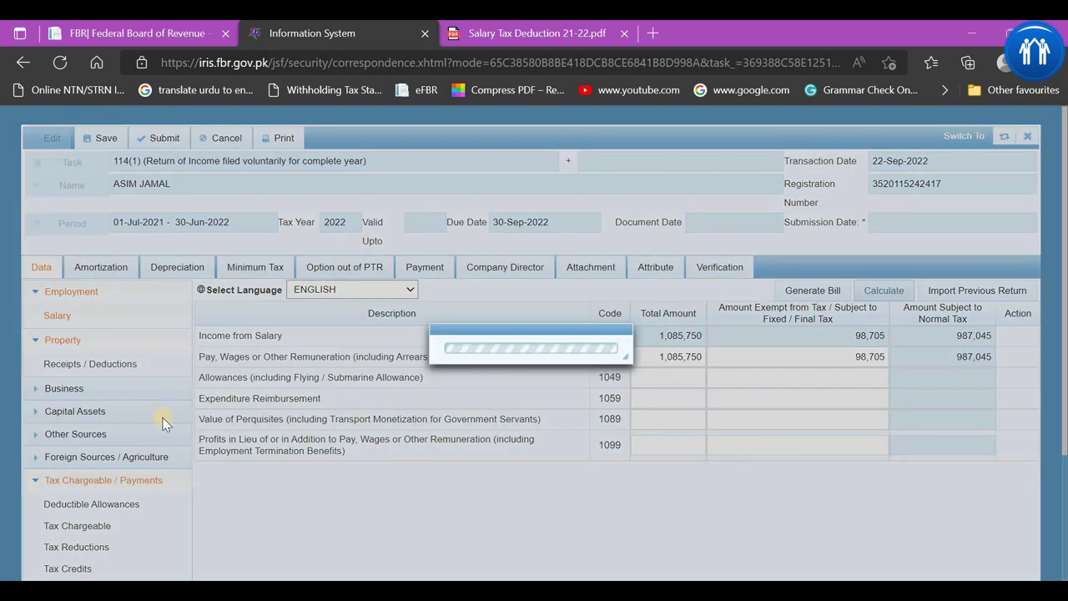
- Examine the bank profit receipts and tax deducted under Profit on debt u/s 7B in the Final / Fixed / Minimum tax section
scroll(124, 443, "down", 2)
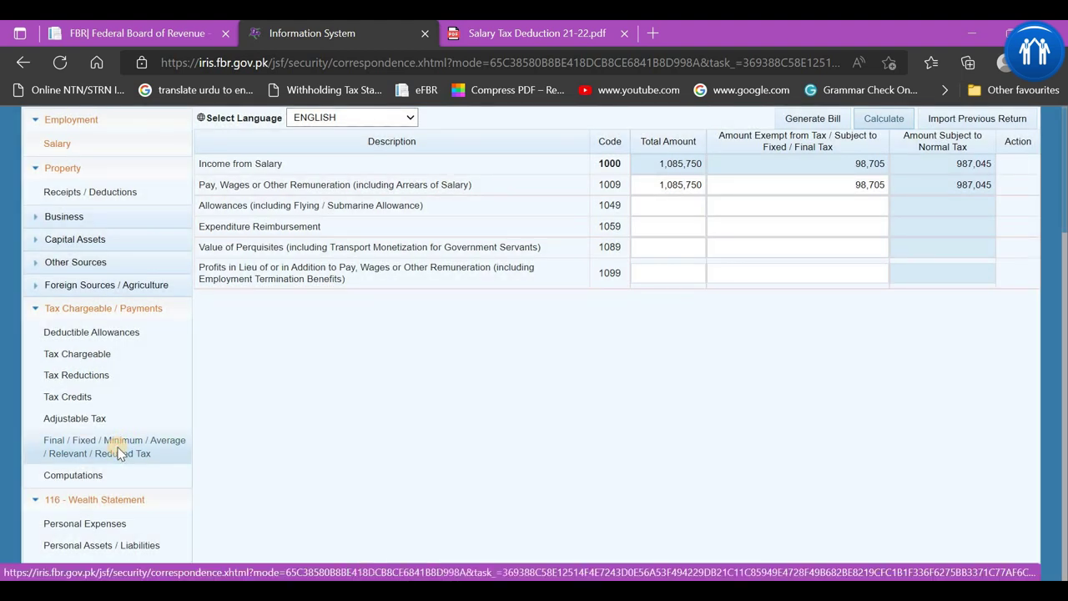
left_click(119, 451)
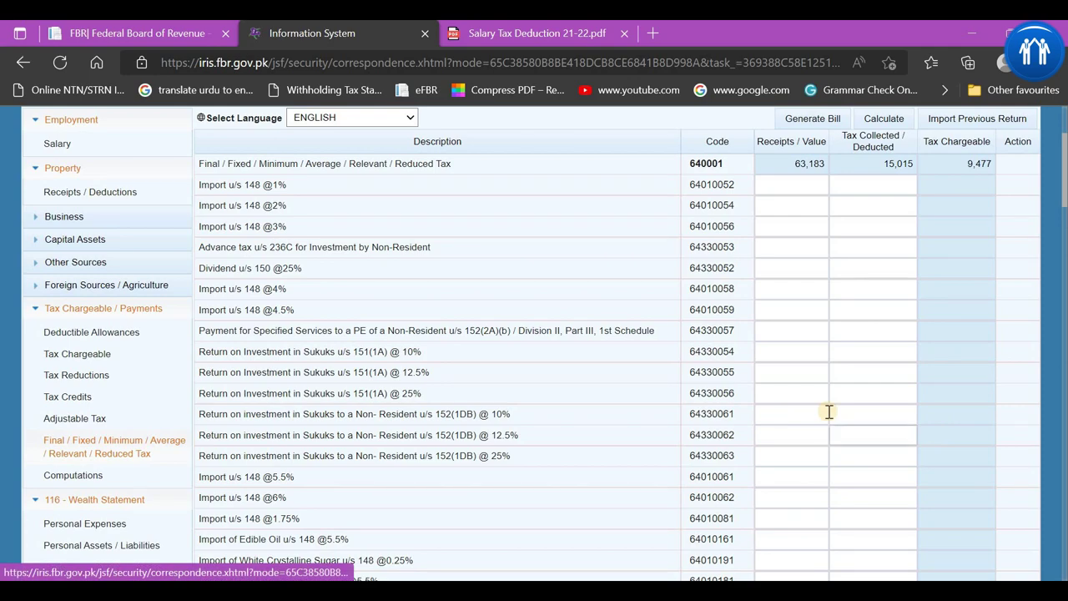
scroll(828, 412, "down", 2)
scroll(828, 411, "down", 15)
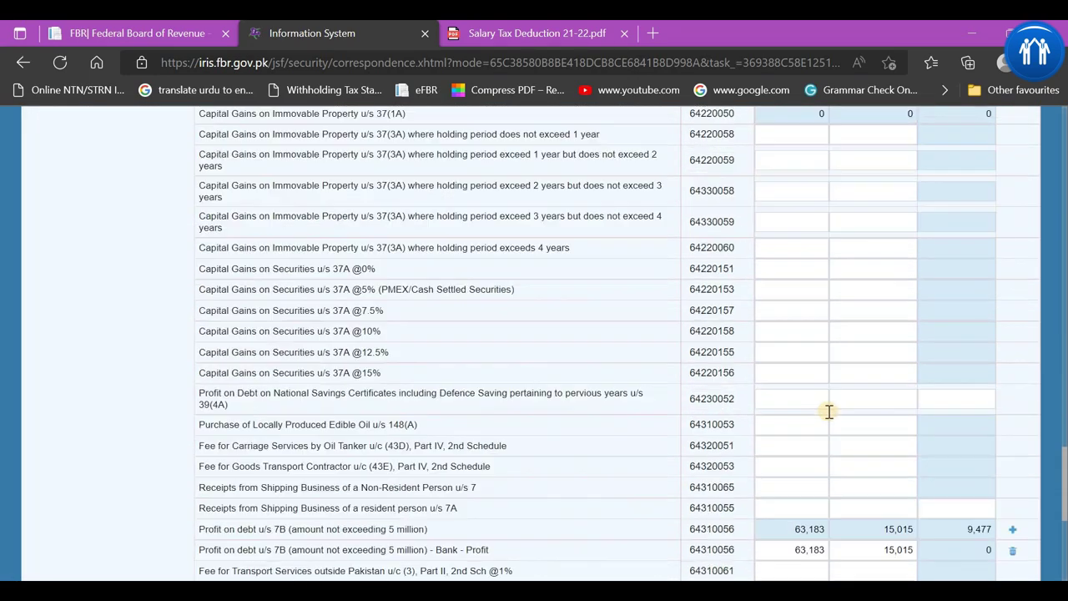
scroll(802, 268, "down", 2)
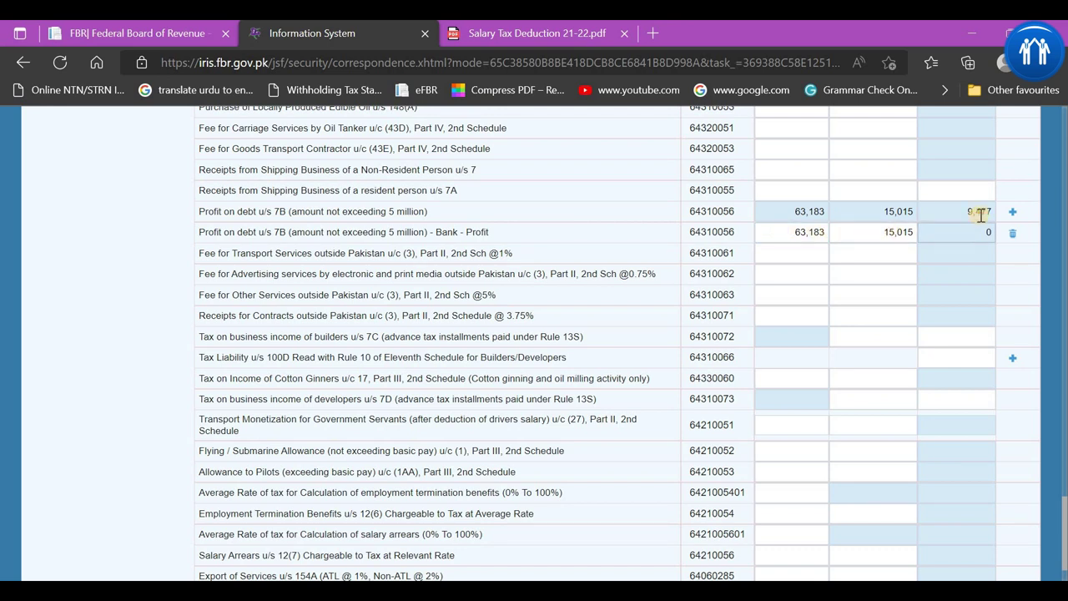
left_click_drag(879, 232, 930, 256)
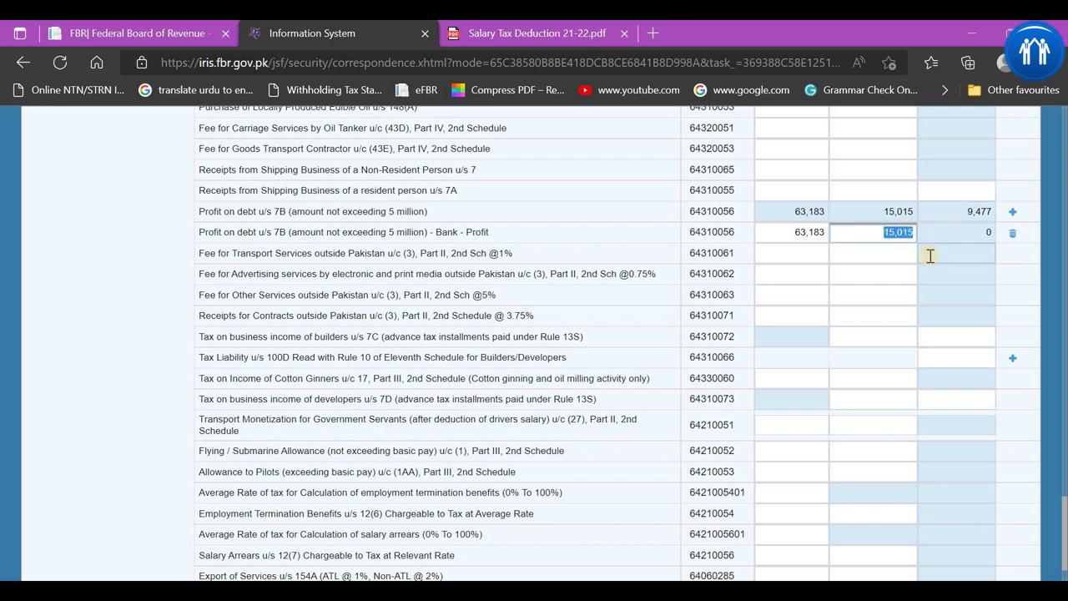
- Review the tax chargeable and the final / fixed income tax in the return's Computations section
scroll(232, 249, "up", 8)
scroll(232, 248, "up", 15)
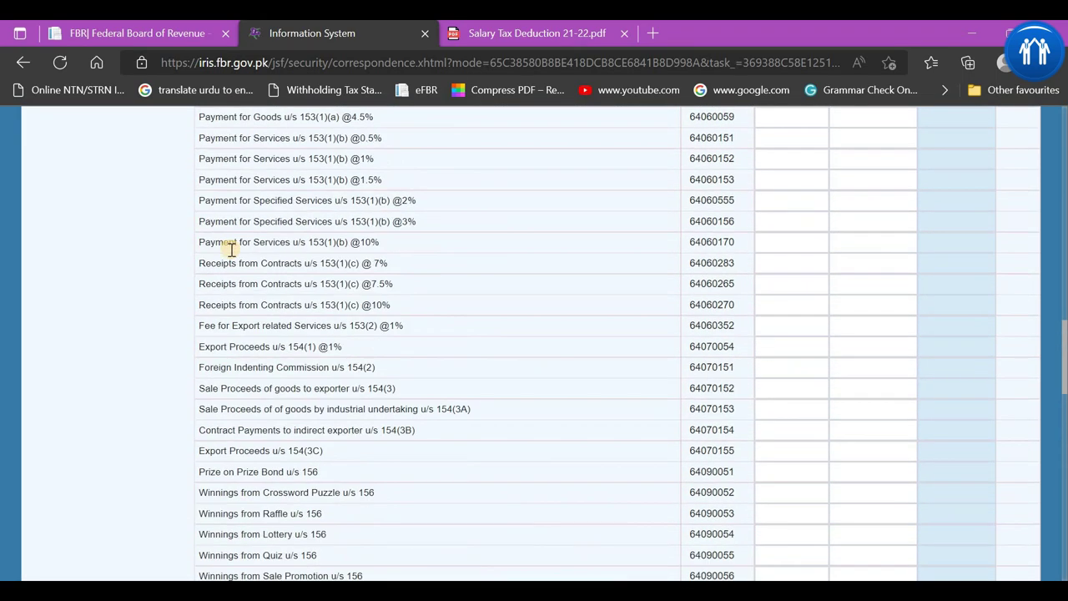
left_click(79, 308)
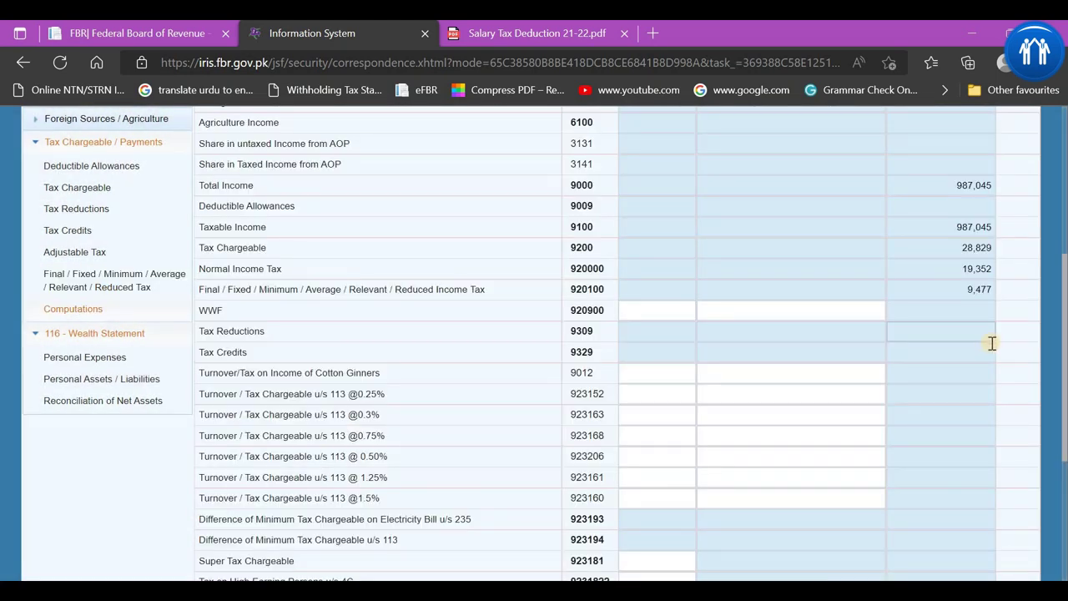
scroll(991, 342, "up", 2)
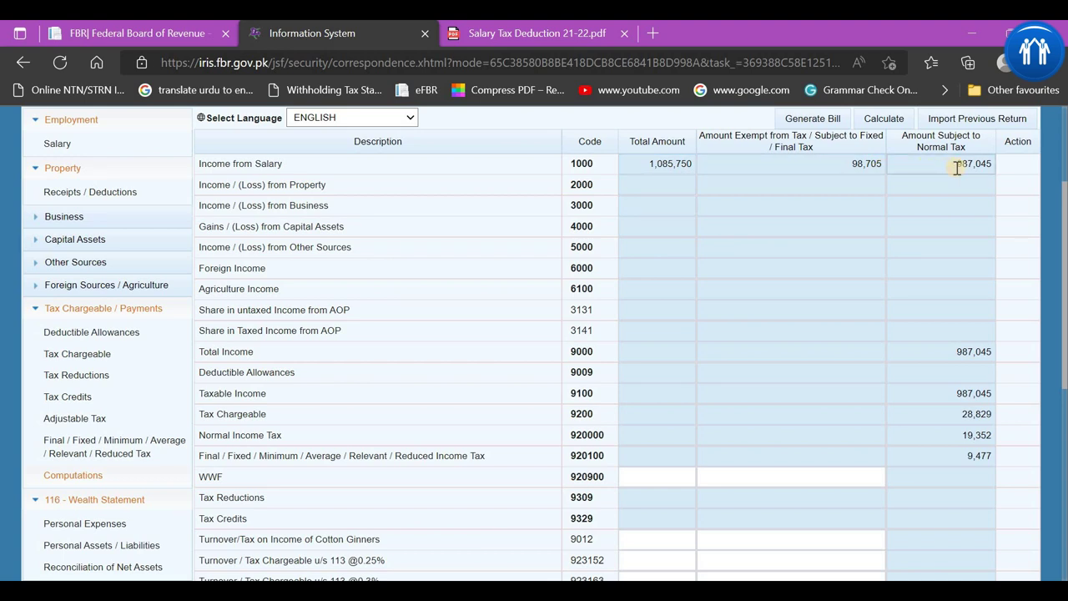
left_click_drag(962, 455, 990, 456)
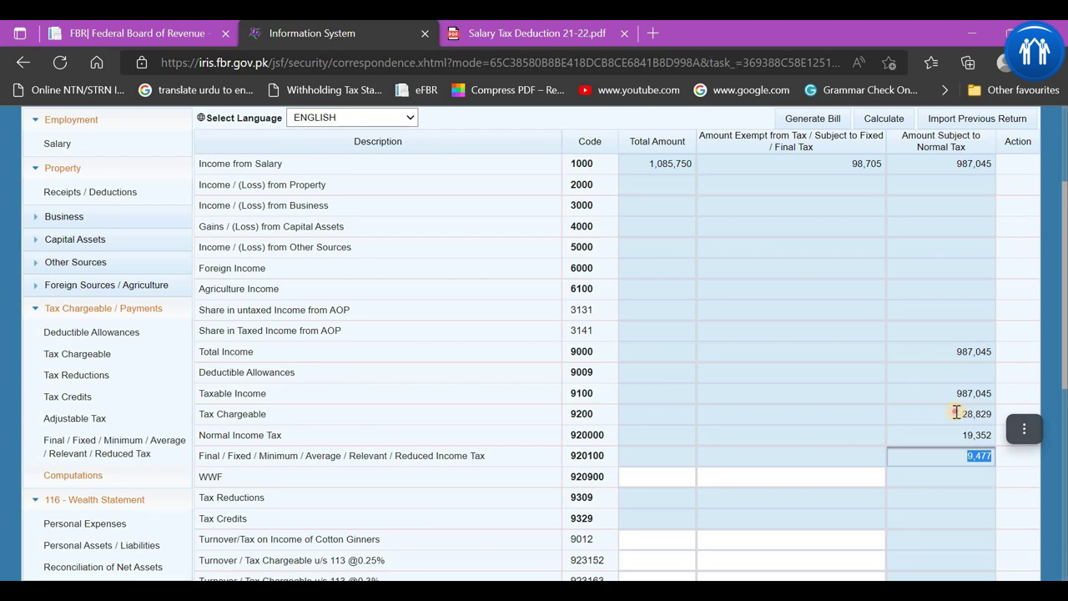
left_click_drag(955, 412, 1003, 411)
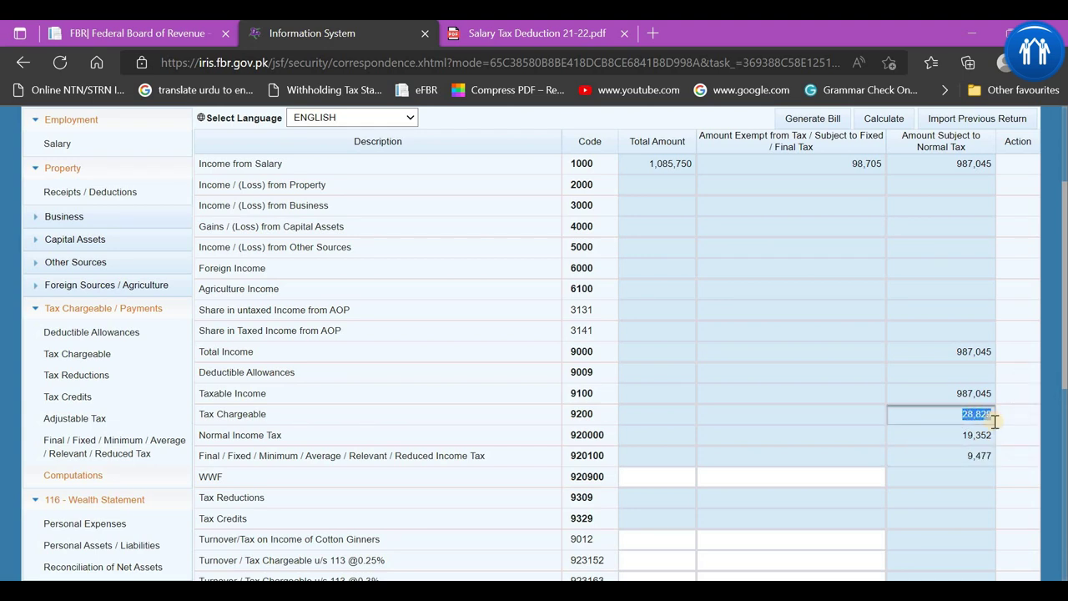
- Switch to Excel to compare the net tax liability in F23 with the Iris computation, and return to Iris
key("alt+Tab")
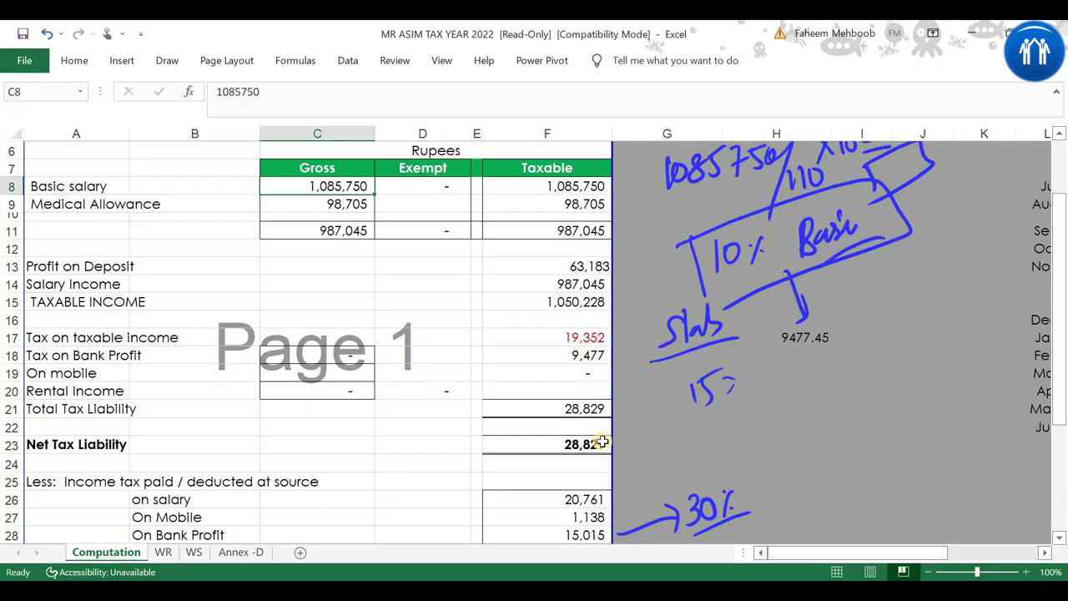
left_click(601, 445)
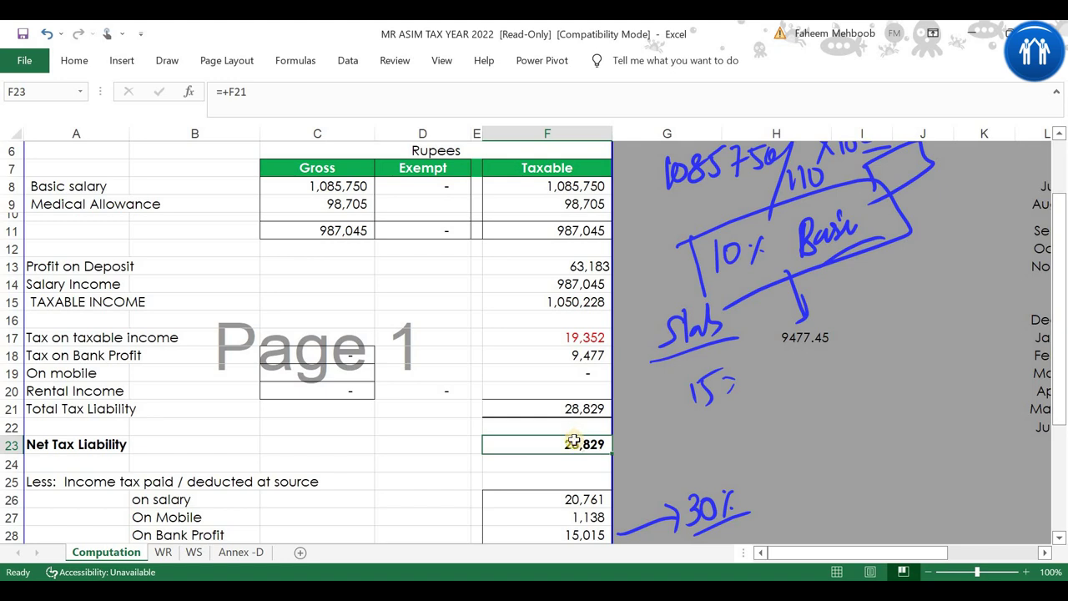
left_click(972, 33)
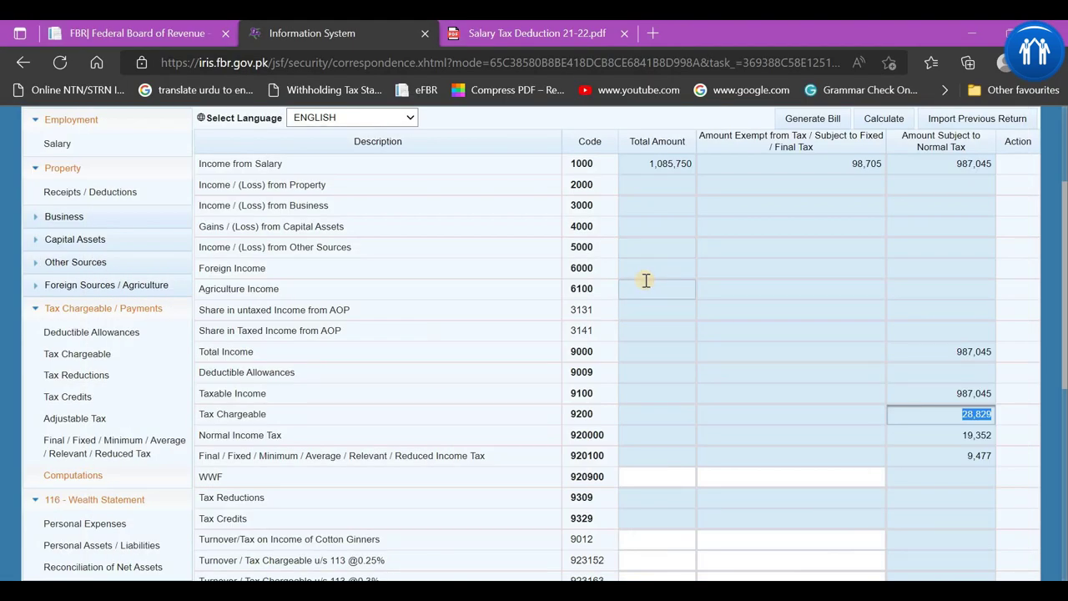